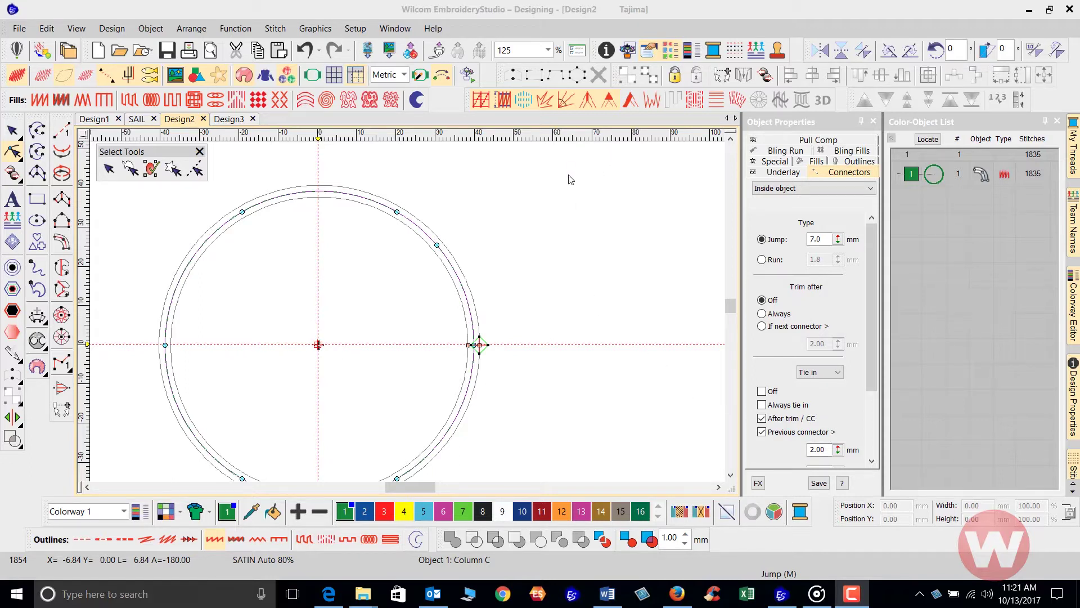
Tear off the Reshape tools as a floating toolbar, reselect the satin circle and enter Reshape mode.
{"action": "left_click", "coordinate": [23, 164]}
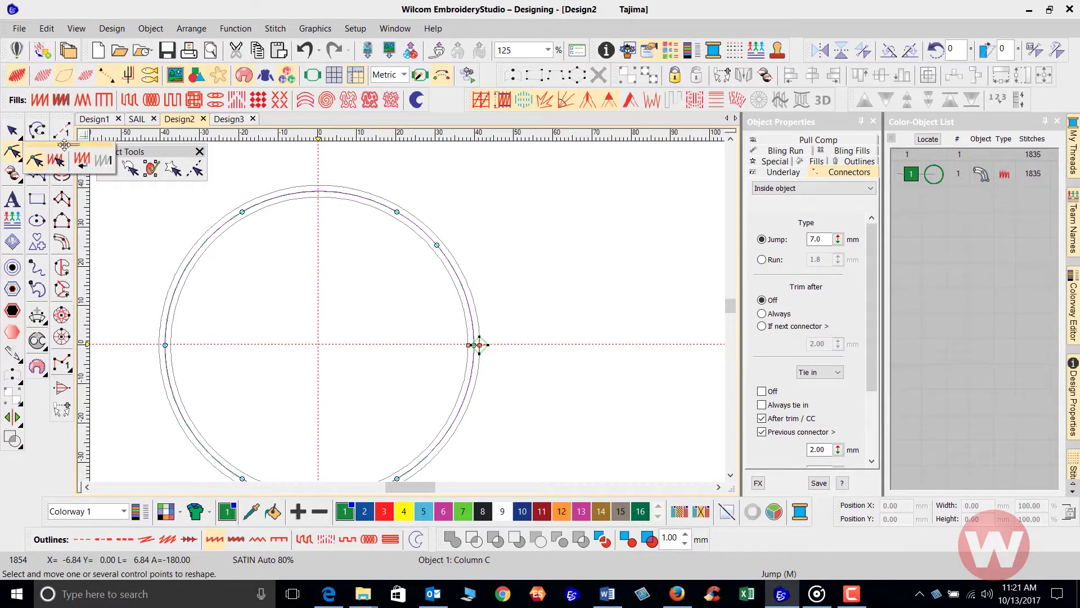
{"action": "left_click_drag", "start_coordinate": [67, 145], "coordinate": [327, 152]}
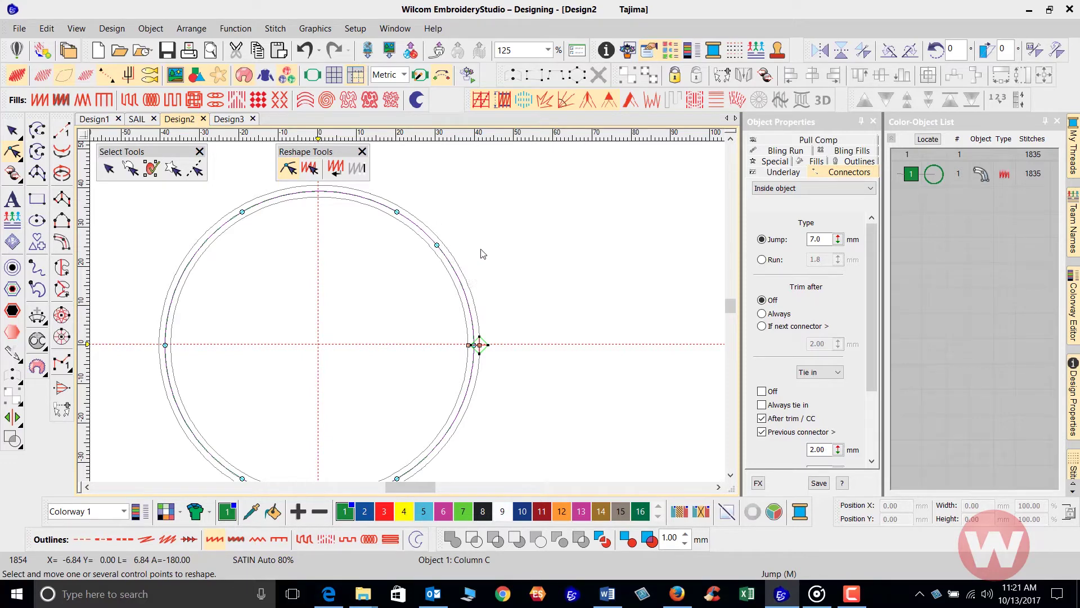
{"action": "left_click", "coordinate": [11, 132]}
{"action": "left_click", "coordinate": [527, 246]}
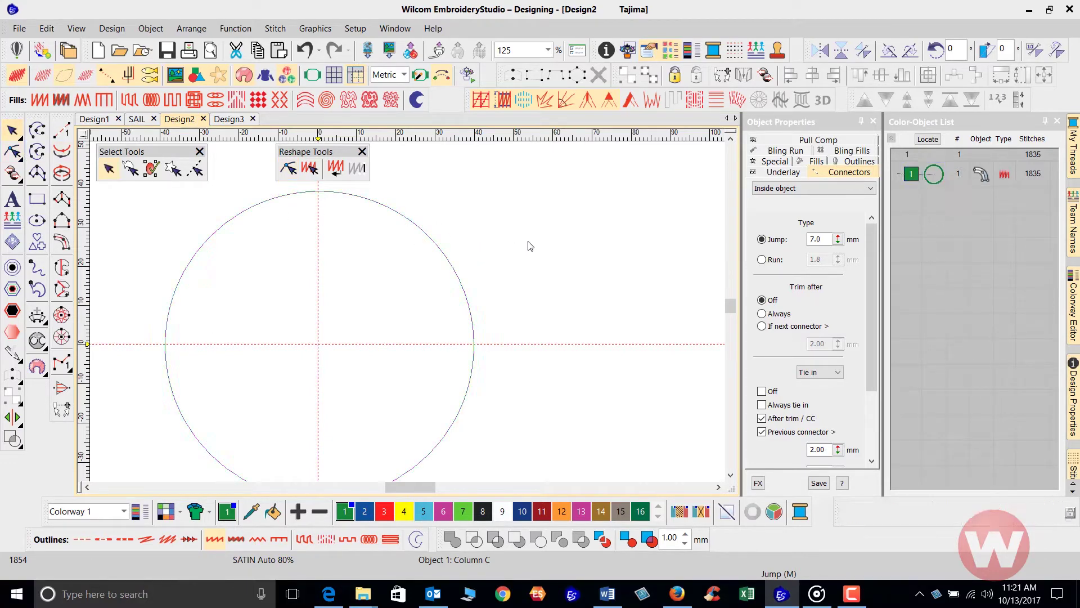
{"action": "left_click", "coordinate": [454, 274]}
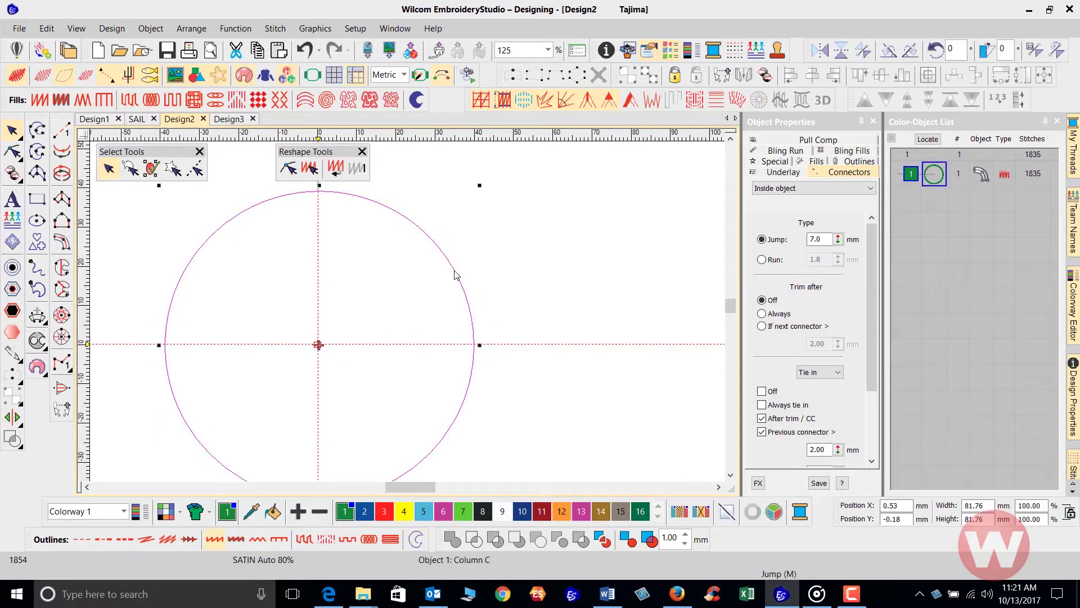
{"action": "key", "text": "h"}
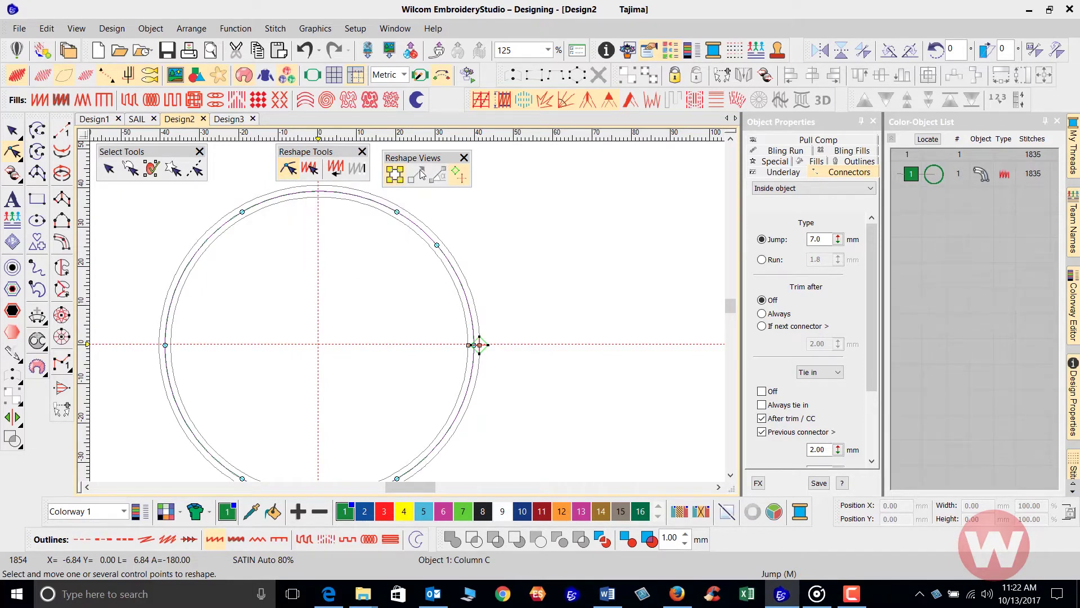
Insert four corner points and one curve point along the right side of the circle's outline.
{"action": "left_click_drag", "start_coordinate": [431, 162], "coordinate": [438, 160]}
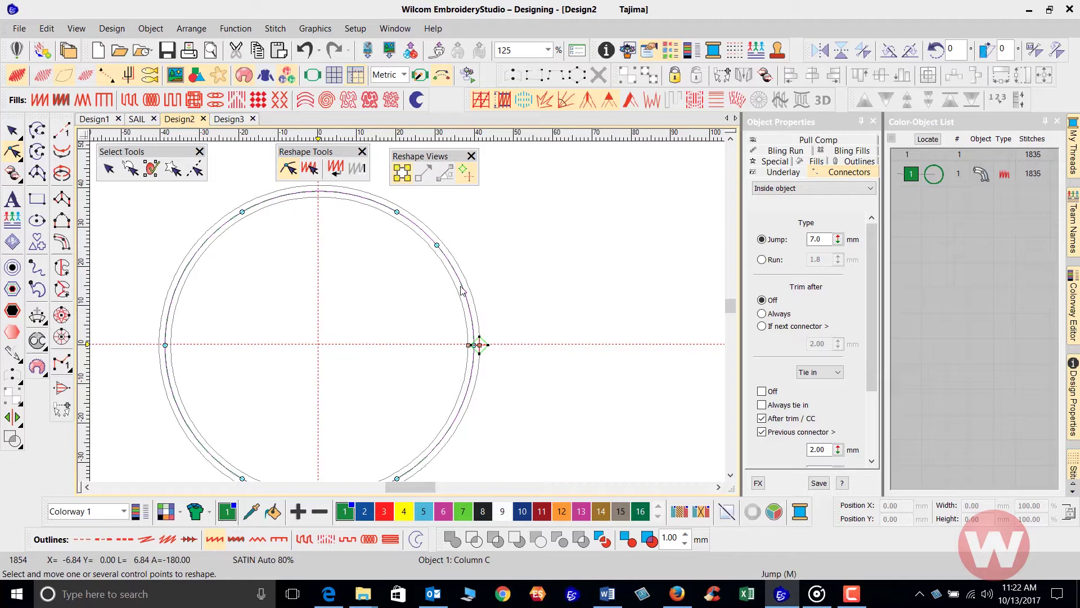
{"action": "scroll", "coordinate": [450, 274], "scroll_direction": "up", "scroll_amount": 2}
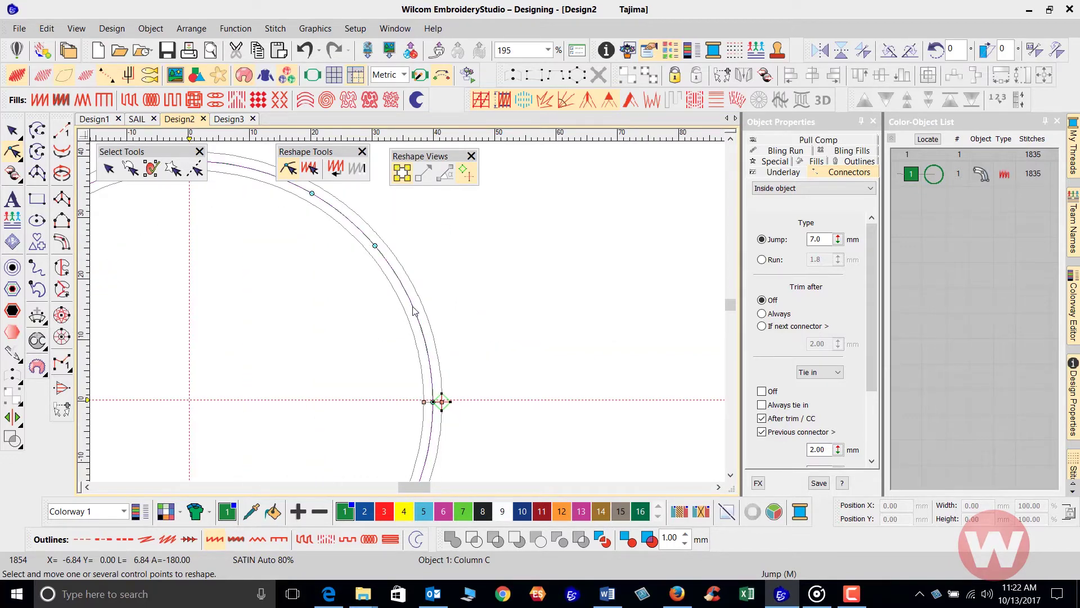
{"action": "left_click", "coordinate": [413, 306]}
{"action": "scroll", "coordinate": [406, 310], "scroll_direction": "up", "scroll_amount": 2}
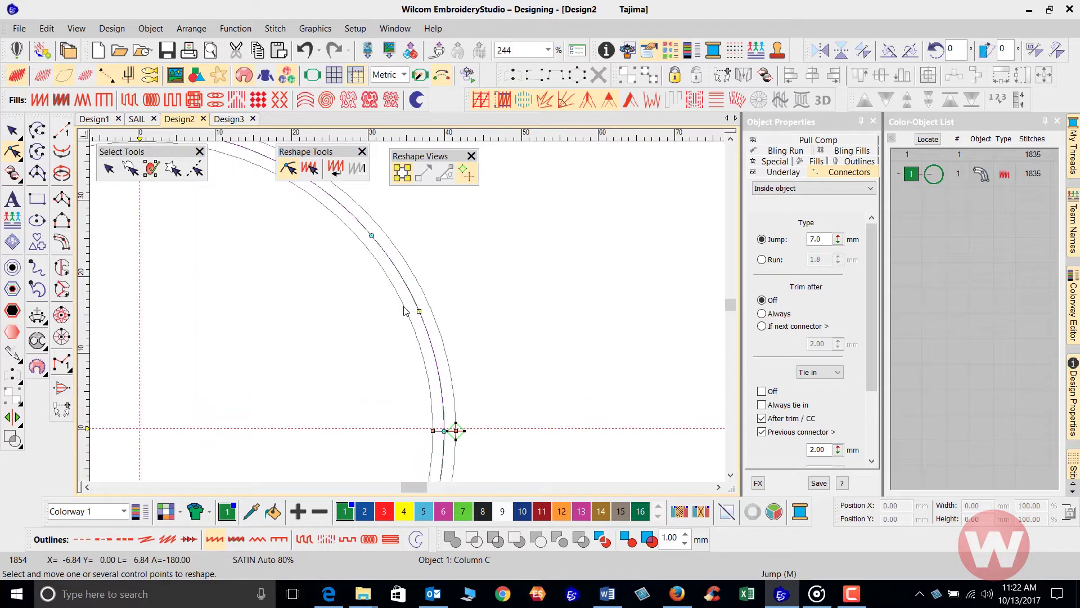
{"action": "left_click", "coordinate": [431, 333]}
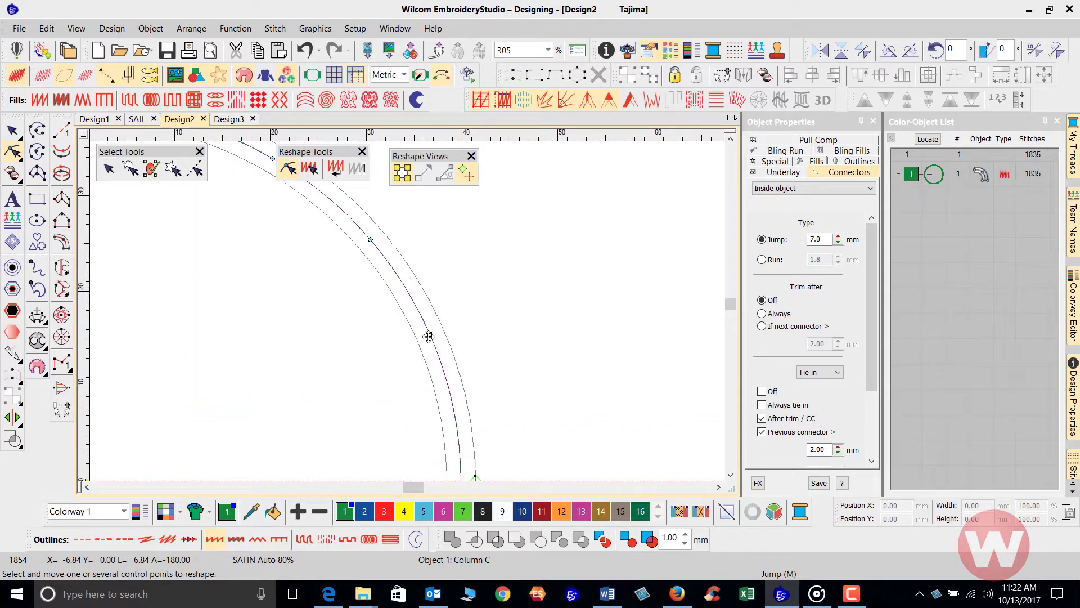
{"action": "right_click", "coordinate": [403, 284]}
{"action": "left_click", "coordinate": [408, 315]}
{"action": "scroll", "coordinate": [403, 291], "scroll_direction": "up", "scroll_amount": 3}
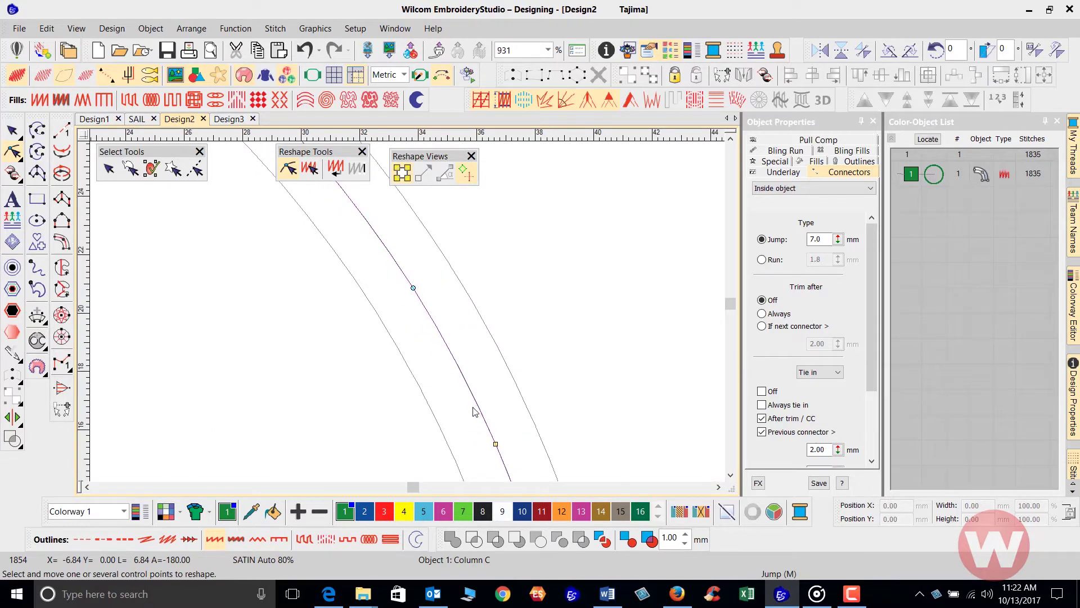
{"action": "left_click", "coordinate": [435, 324]}
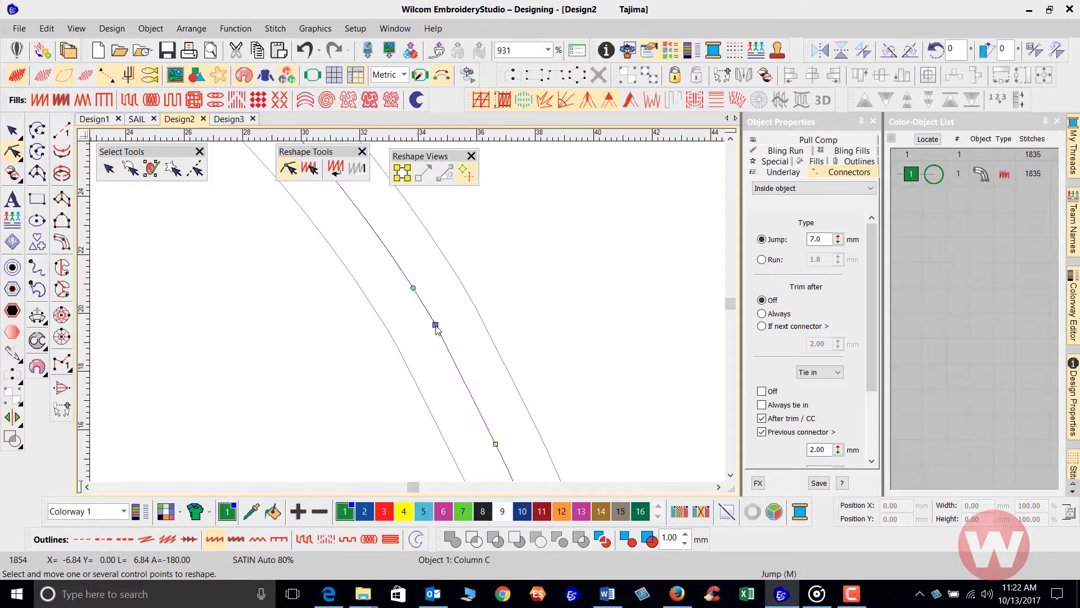
{"action": "left_click", "coordinate": [457, 367]}
Add a lower point, drag it outward into a bulge, and toggle it corner/curve, ending rounded.
{"action": "left_click", "coordinate": [475, 404]}
{"action": "left_click_drag", "start_coordinate": [476, 403], "coordinate": [537, 372]}
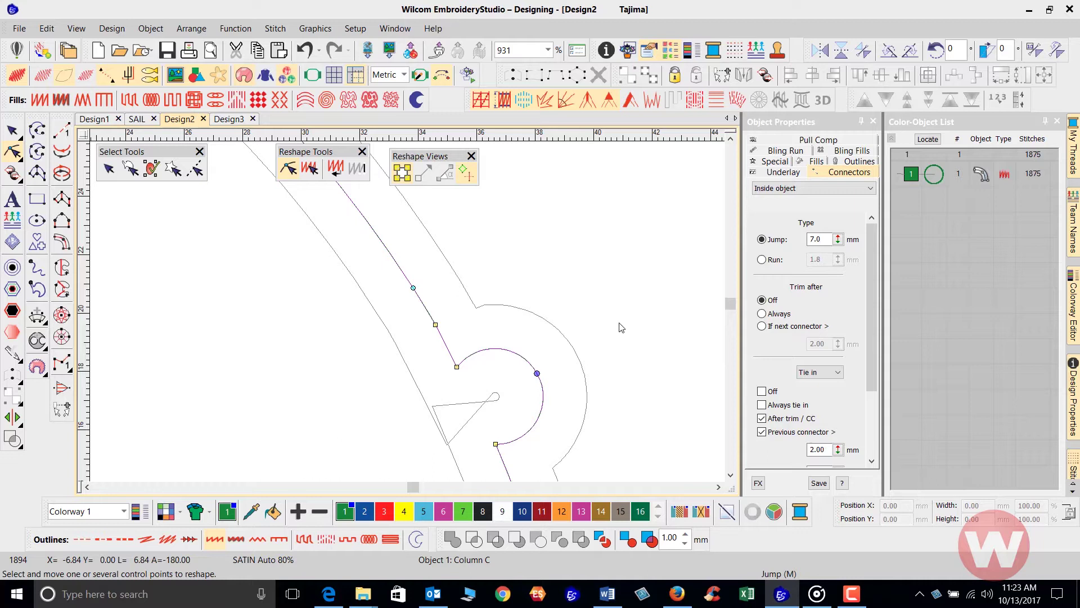
{"action": "key", "text": "space"}
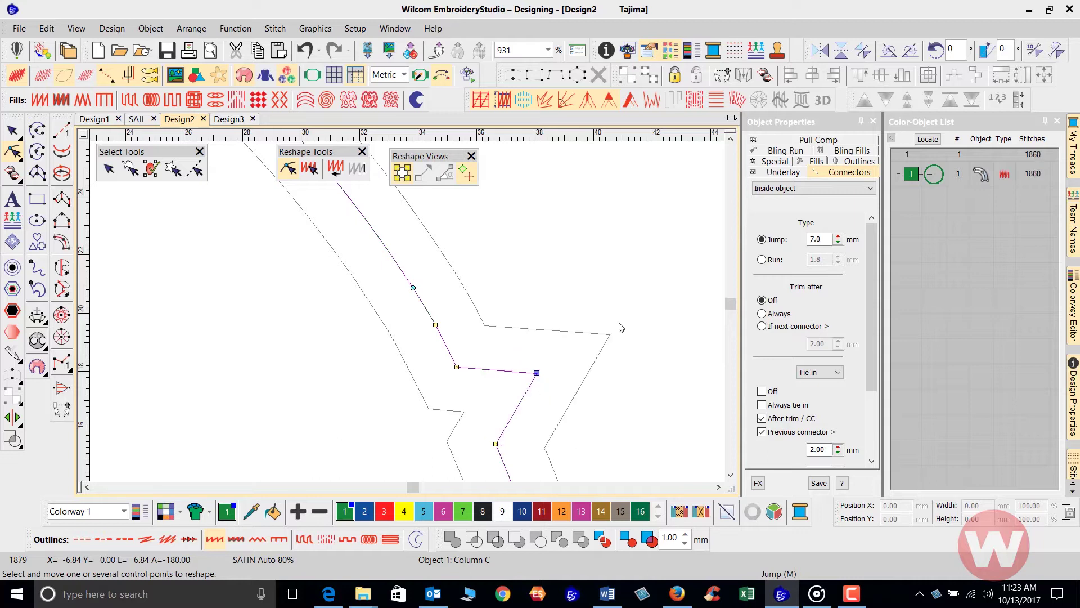
{"action": "key", "text": "space"}
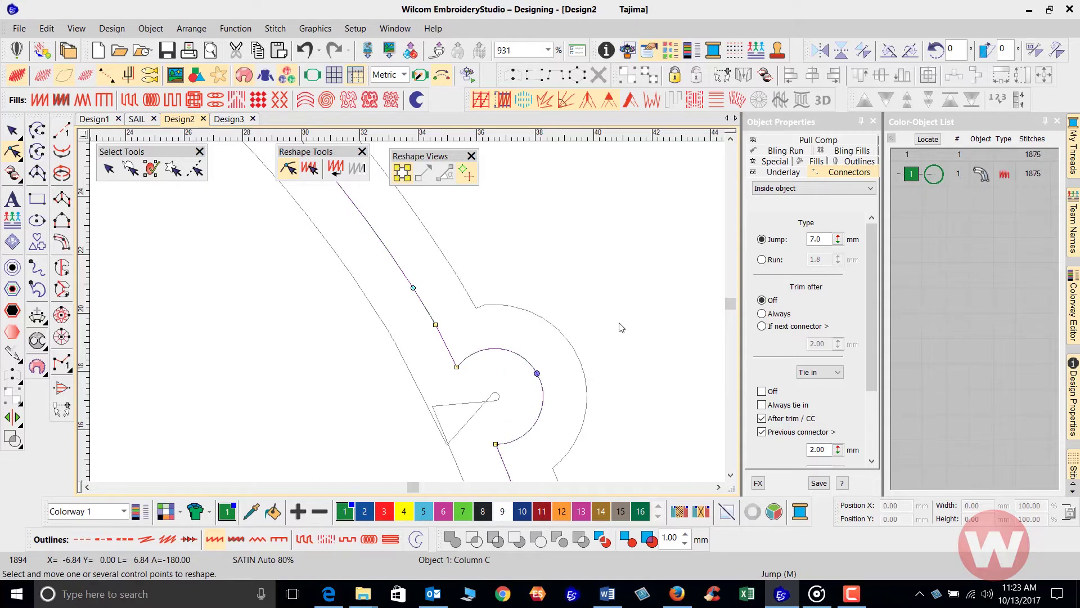
{"action": "key", "text": "space"}
{"action": "key", "text": "space"}
{"action": "key", "text": "space"}
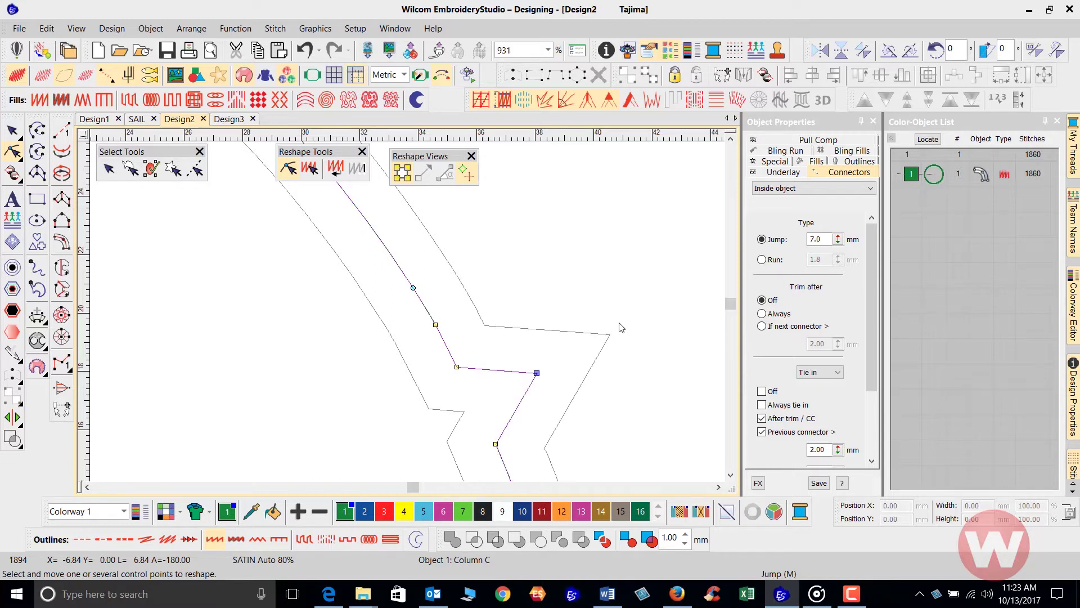
{"action": "key", "text": "space"}
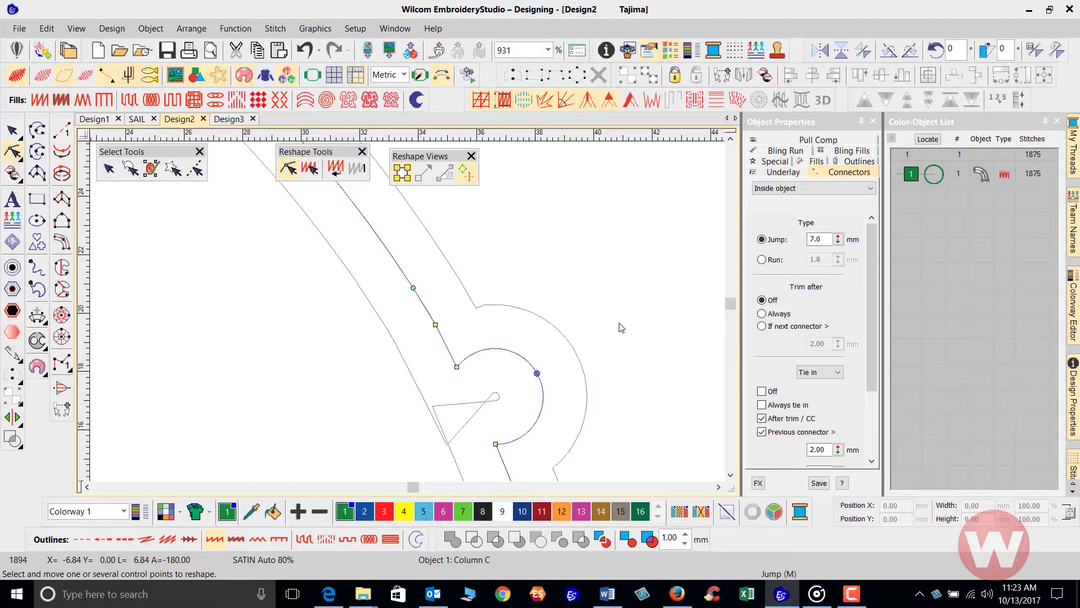
{"action": "left_click", "coordinate": [412, 287]}
{"action": "key", "text": "space"}
{"action": "key", "text": "space"}
Deselect the circle and start a run-stitch line with points along the upper waves.
{"action": "left_click", "coordinate": [14, 131]}
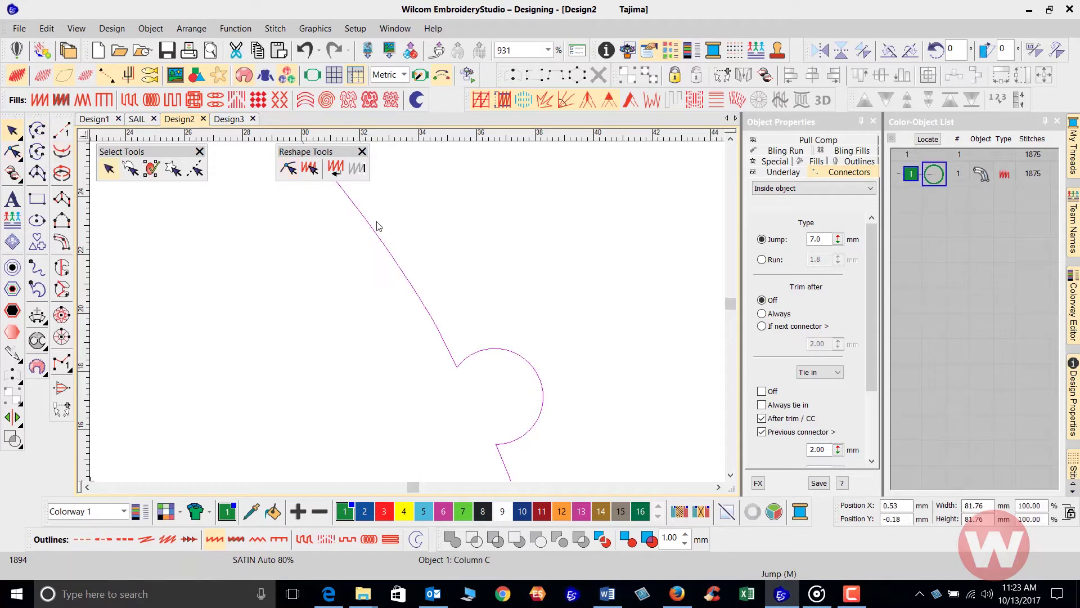
{"action": "left_click", "coordinate": [439, 222]}
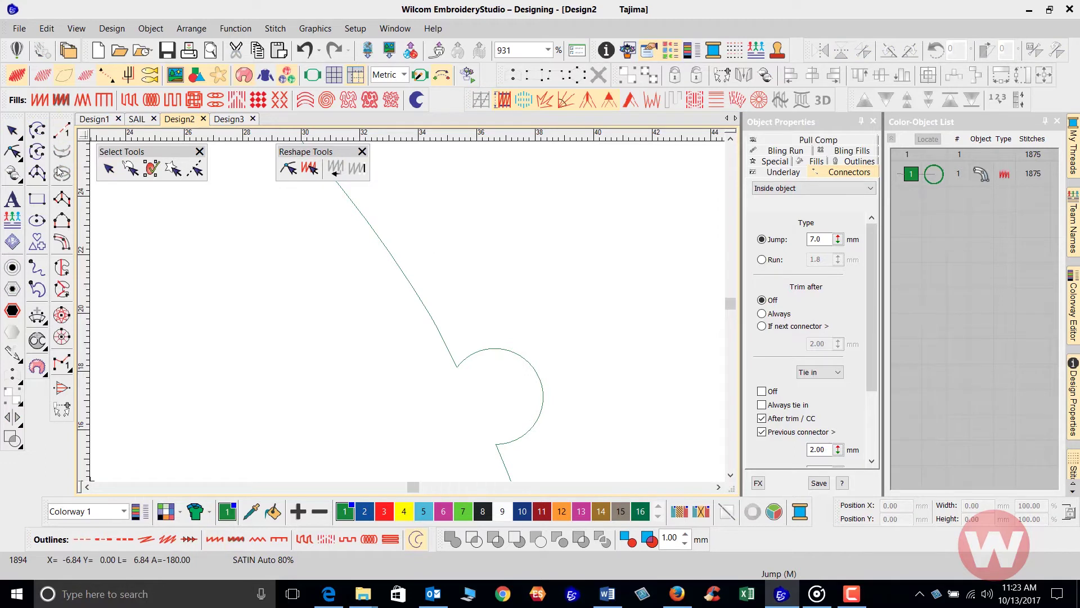
{"action": "left_click", "coordinate": [62, 131]}
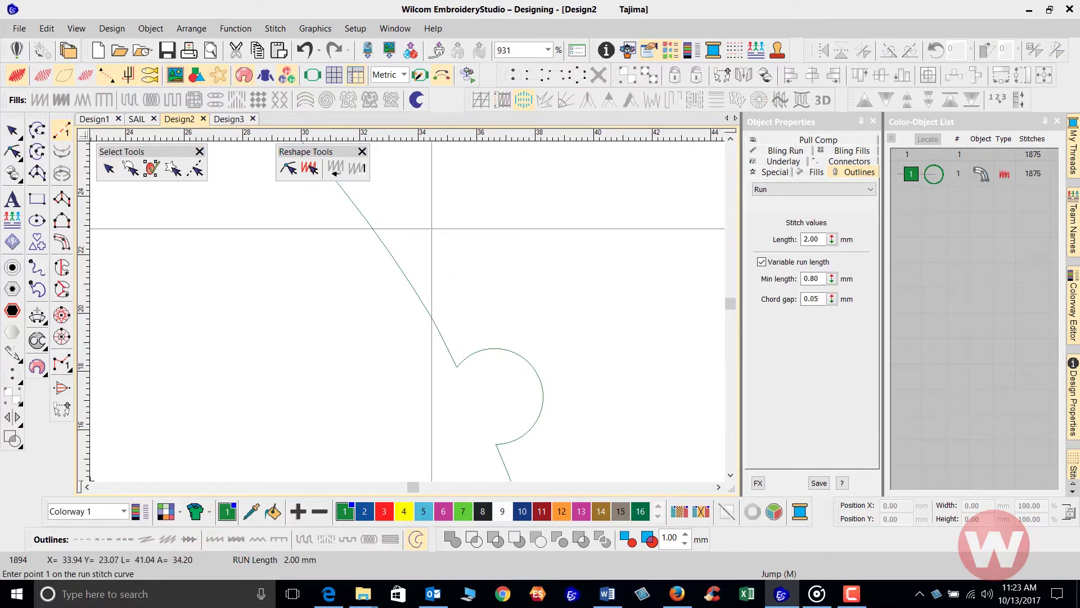
{"action": "left_click", "coordinate": [427, 227]}
{"action": "left_click", "coordinate": [459, 211]}
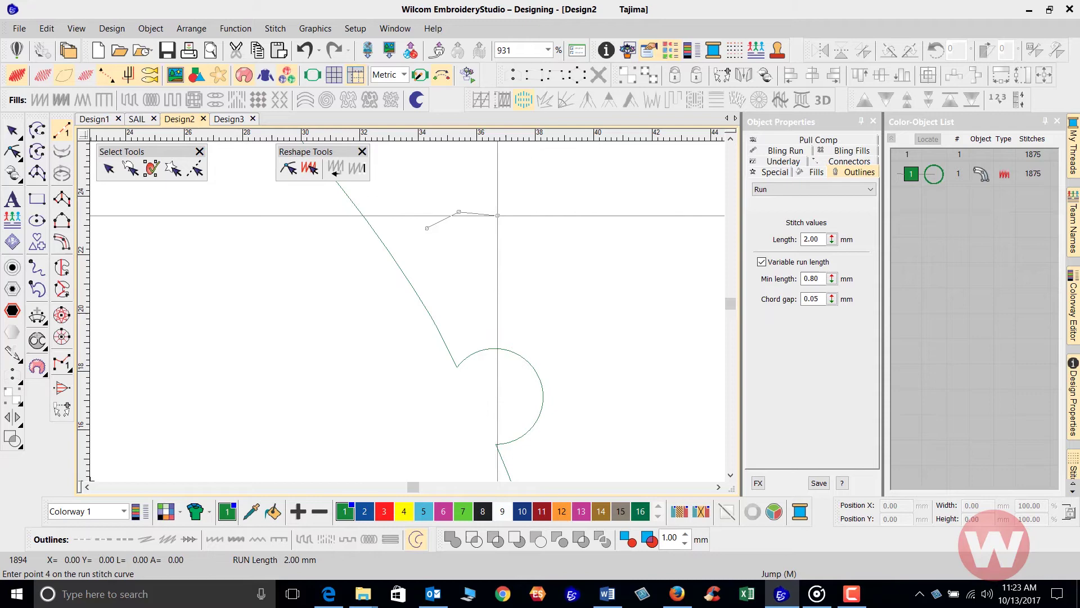
{"action": "left_click", "coordinate": [497, 215]}
{"action": "left_click", "coordinate": [508, 235]}
{"action": "left_click", "coordinate": [541, 308]}
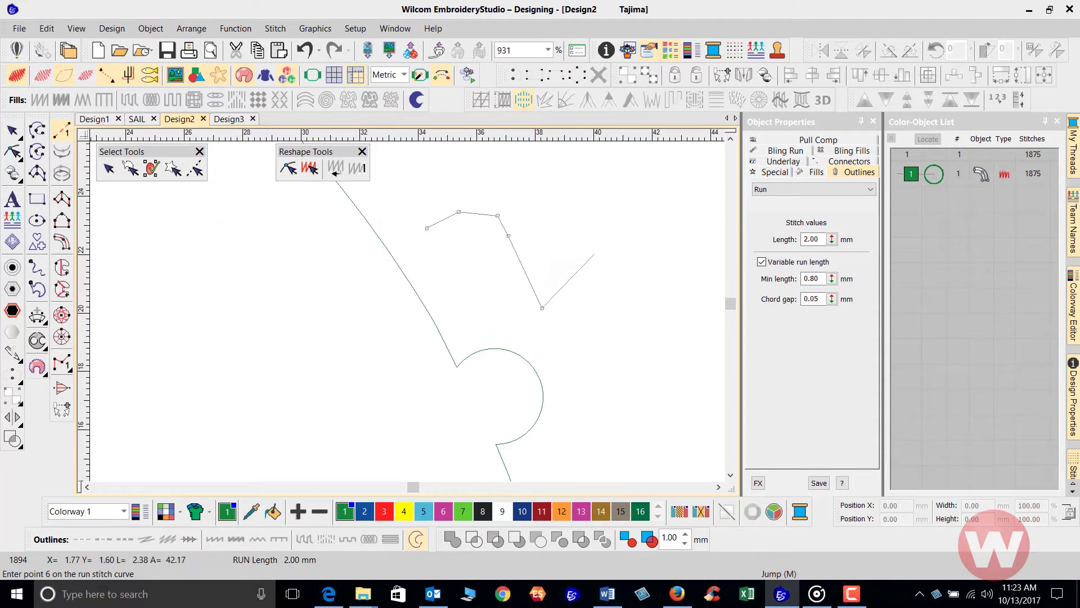
{"action": "left_click", "coordinate": [596, 243]}
{"action": "left_click", "coordinate": [576, 211]}
{"action": "left_click", "coordinate": [597, 175]}
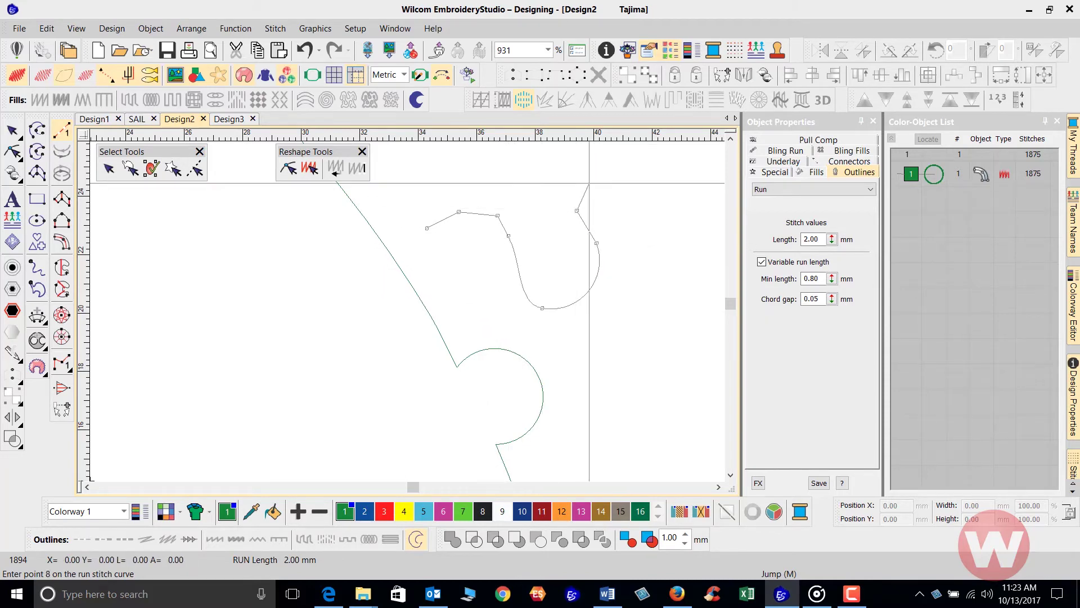
{"action": "left_click", "coordinate": [642, 198]}
{"action": "left_click", "coordinate": [649, 245]}
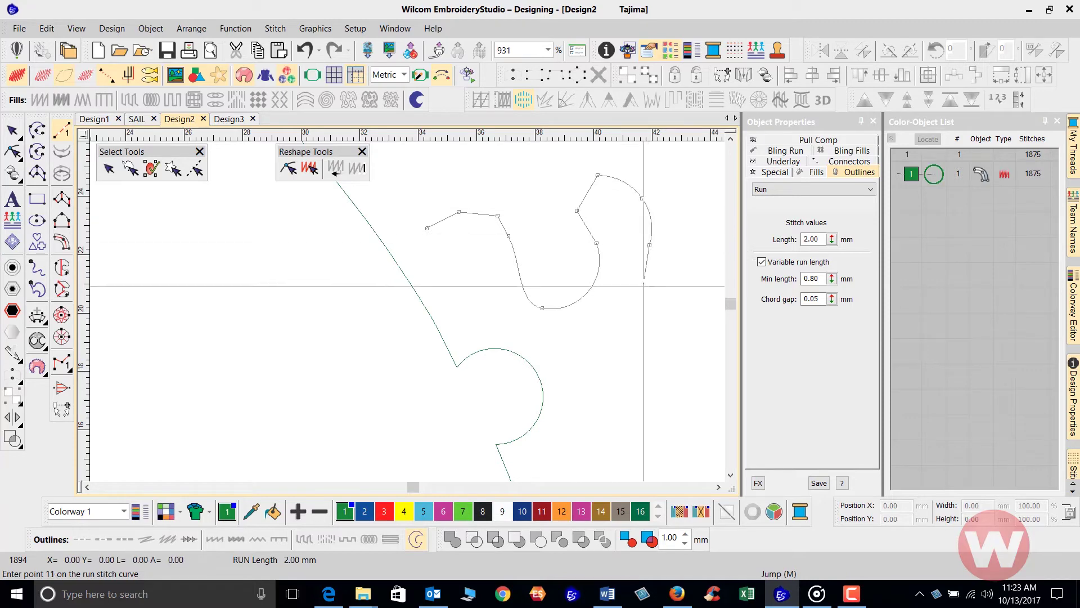
Continue the run line down the right side and back left through the lower loops.
{"action": "left_click", "coordinate": [656, 305]}
{"action": "left_click", "coordinate": [680, 301]}
{"action": "left_click", "coordinate": [691, 330]}
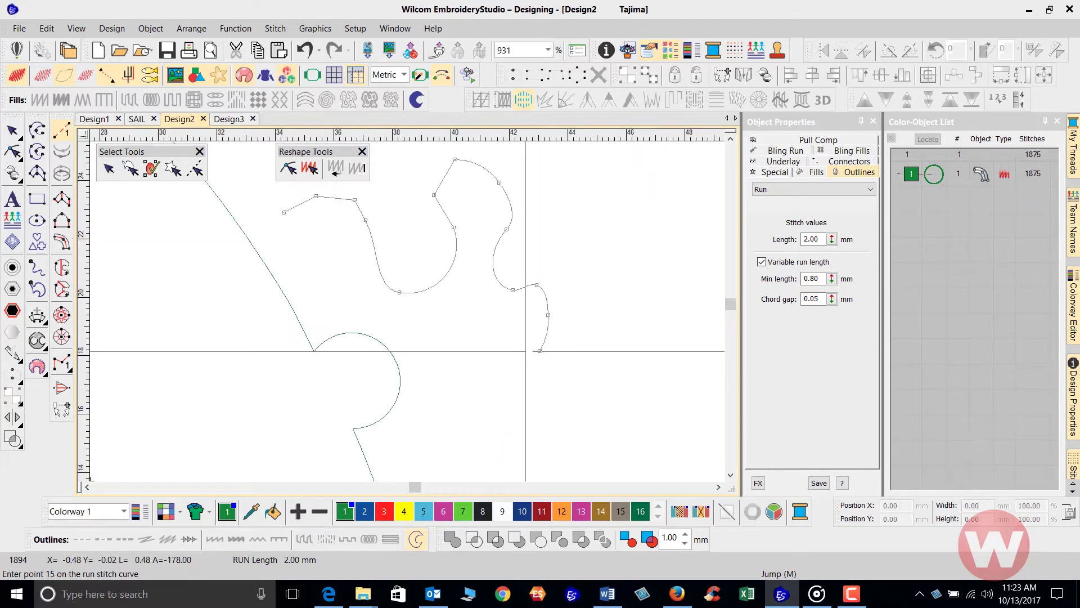
{"action": "left_click", "coordinate": [539, 351]}
{"action": "left_click", "coordinate": [507, 350]}
{"action": "left_click", "coordinate": [487, 328]}
{"action": "left_click", "coordinate": [464, 323]}
{"action": "left_click", "coordinate": [451, 336]}
{"action": "left_click", "coordinate": [463, 364]}
{"action": "left_click", "coordinate": [474, 372]}
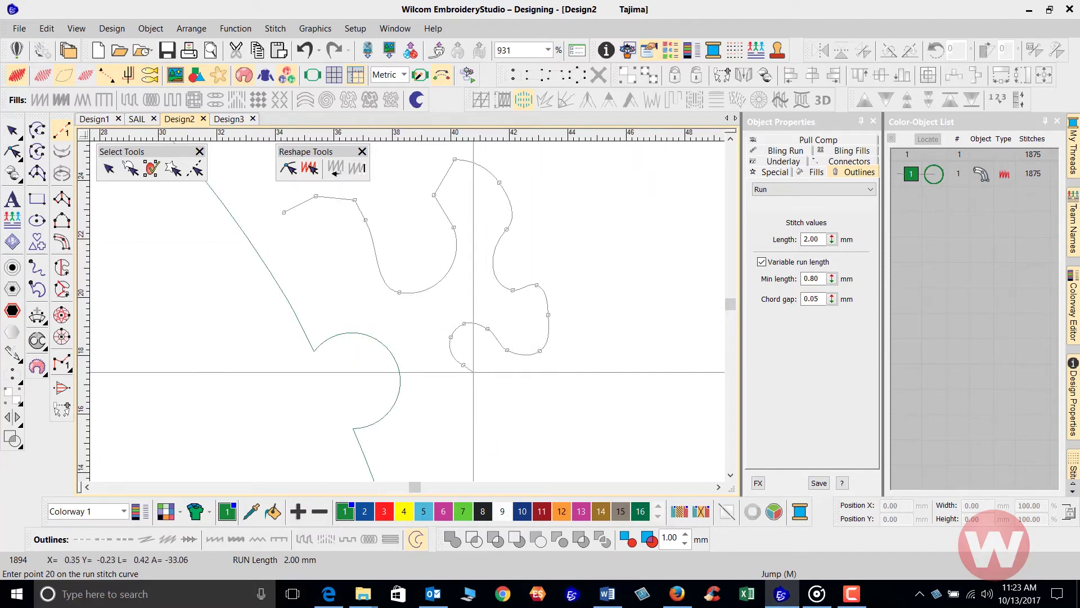
{"action": "left_click", "coordinate": [488, 382]}
{"action": "left_click", "coordinate": [487, 404]}
{"action": "left_click", "coordinate": [473, 425]}
Finish the run line going down, left and back up, completing the 35-stitch object.
{"action": "left_click", "coordinate": [452, 429]}
{"action": "left_click", "coordinate": [445, 412]}
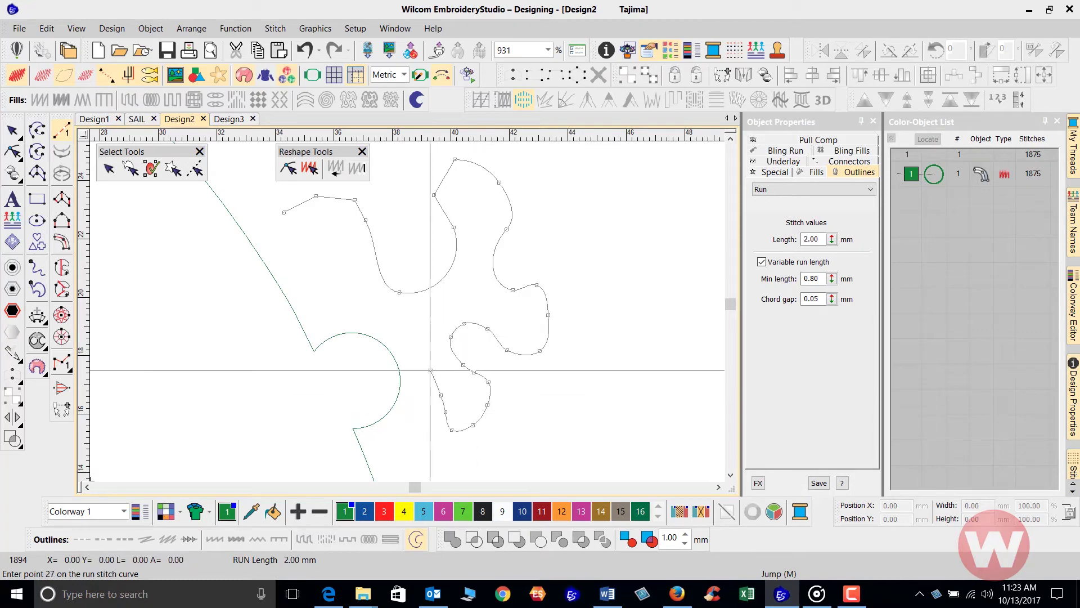
{"action": "left_click", "coordinate": [441, 396]}
{"action": "left_click", "coordinate": [431, 370]}
{"action": "left_click", "coordinate": [416, 350]}
{"action": "left_click", "coordinate": [406, 340]}
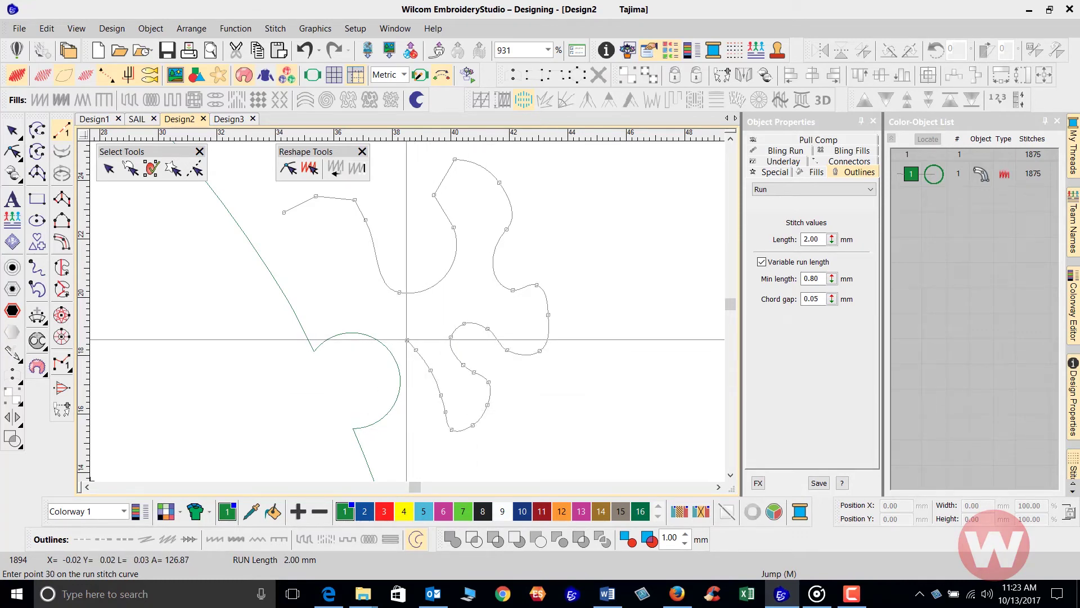
{"action": "key", "text": "Return"}
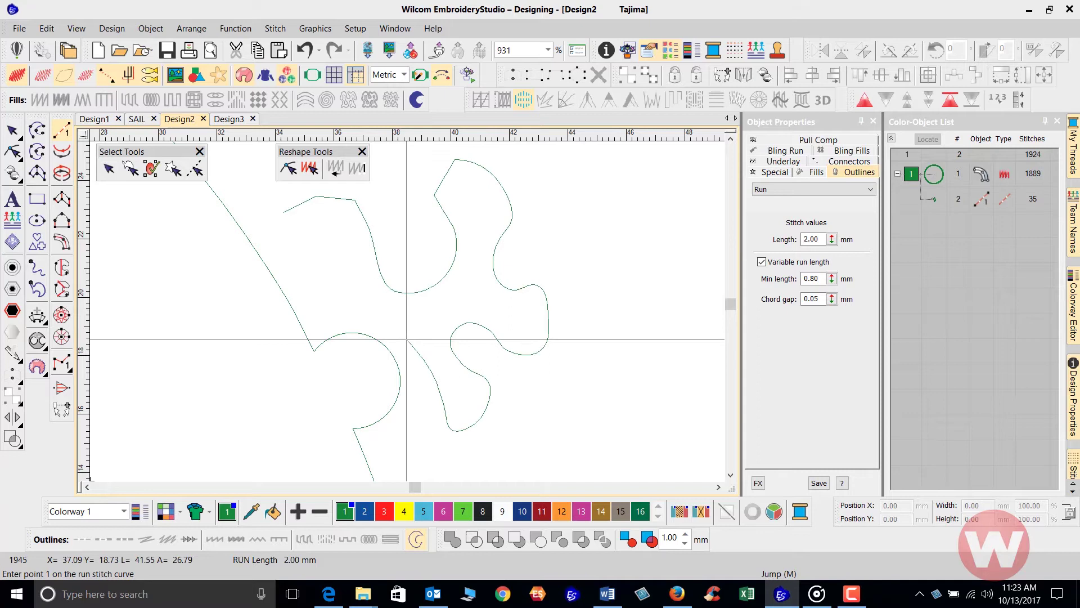
Reshape the run line's upper curve by dragging two of its control points to new positions.
{"action": "key", "text": "h"}
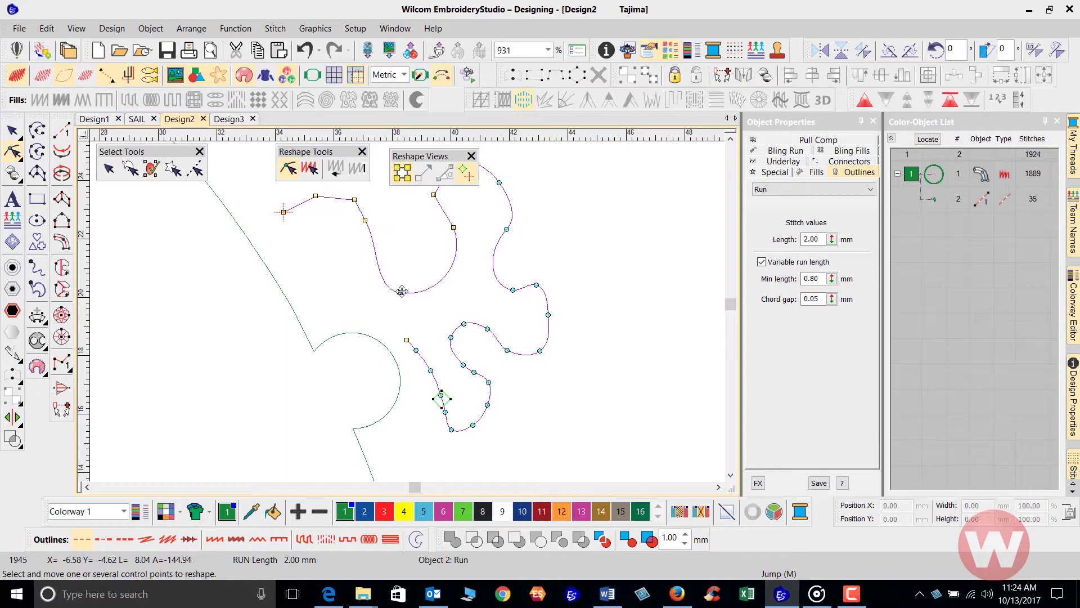
{"action": "left_click_drag", "start_coordinate": [401, 292], "coordinate": [408, 275]}
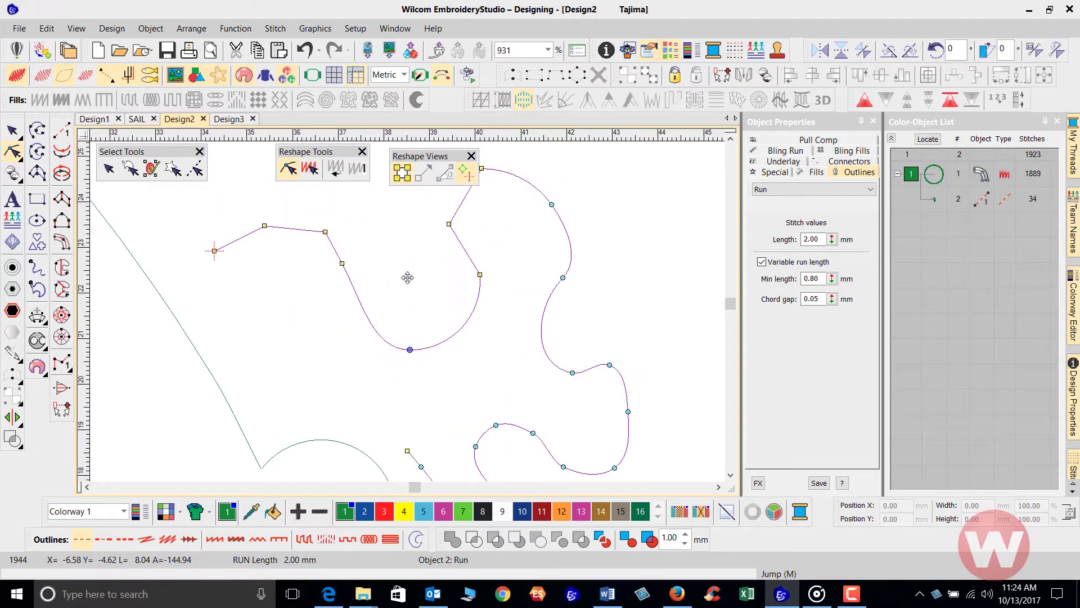
{"action": "scroll", "coordinate": [408, 275], "scroll_direction": "up", "scroll_amount": 2}
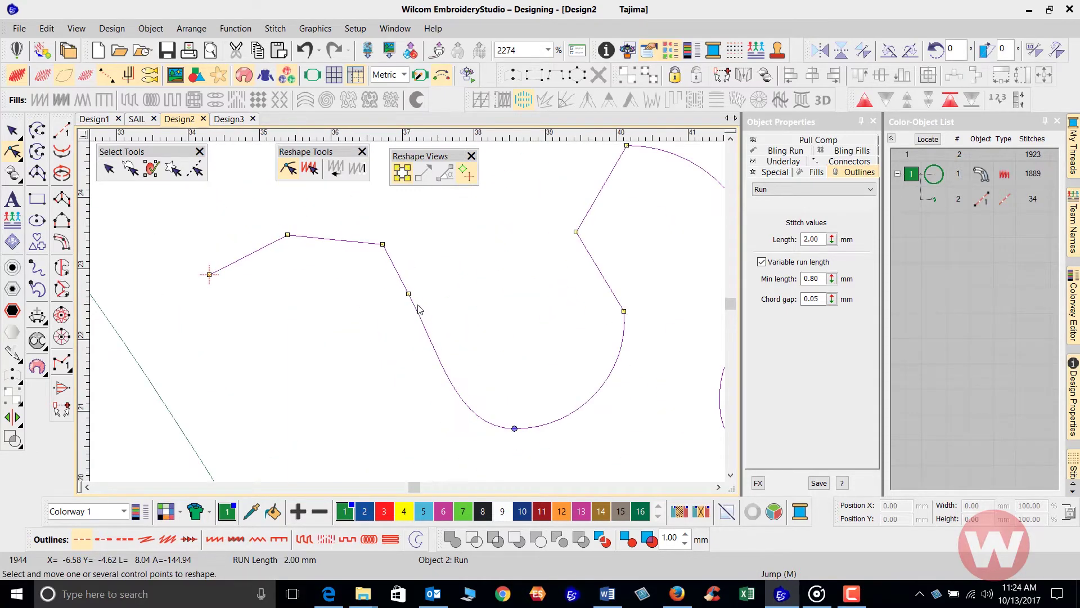
{"action": "scroll", "coordinate": [344, 274], "scroll_direction": "up", "scroll_amount": 2}
{"action": "mouse_move", "coordinate": [408, 292]}
{"action": "left_mouse_down"}
{"action": "mouse_move", "coordinate": [441, 294]}
{"action": "mouse_move", "coordinate": [416, 307]}
{"action": "left_mouse_up"}
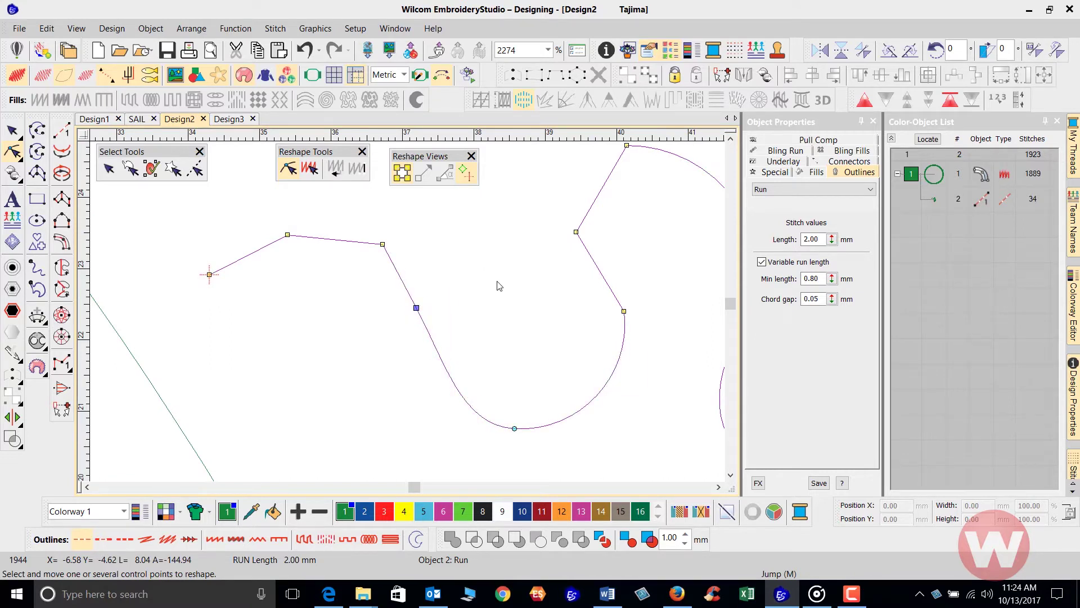
{"action": "scroll", "coordinate": [497, 286], "scroll_direction": "down", "scroll_amount": 2}
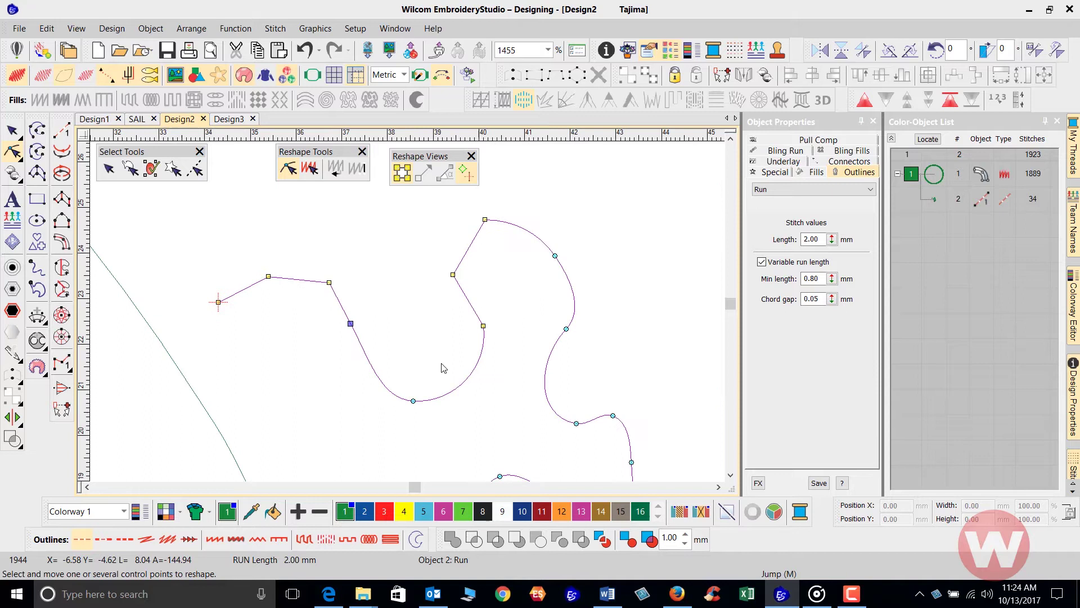
{"action": "scroll", "coordinate": [442, 368], "scroll_direction": "down", "scroll_amount": 1}
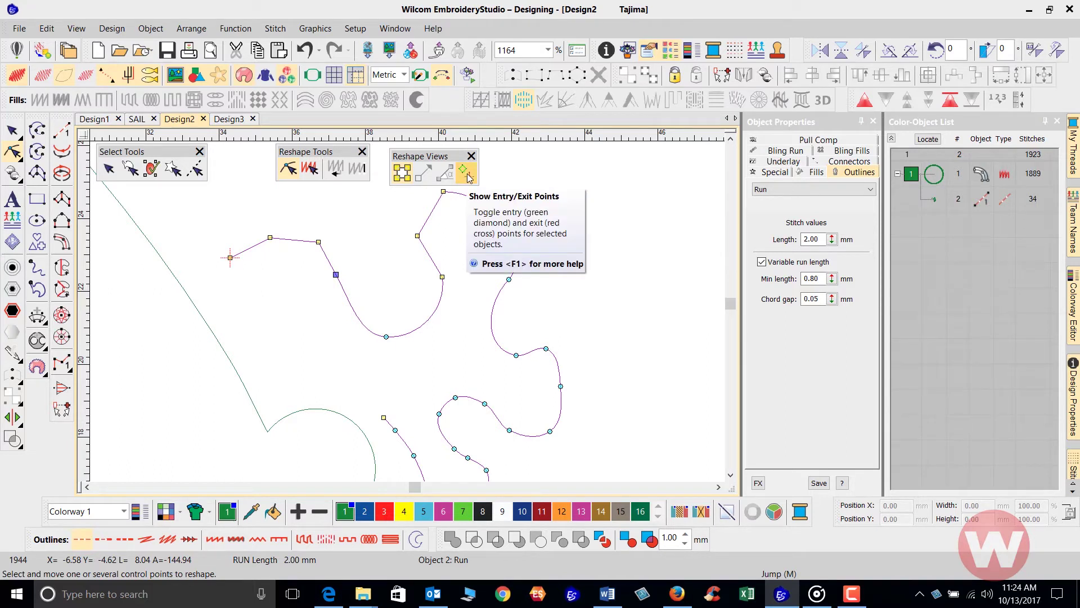
{"action": "scroll", "coordinate": [372, 387], "scroll_direction": "down", "scroll_amount": 2}
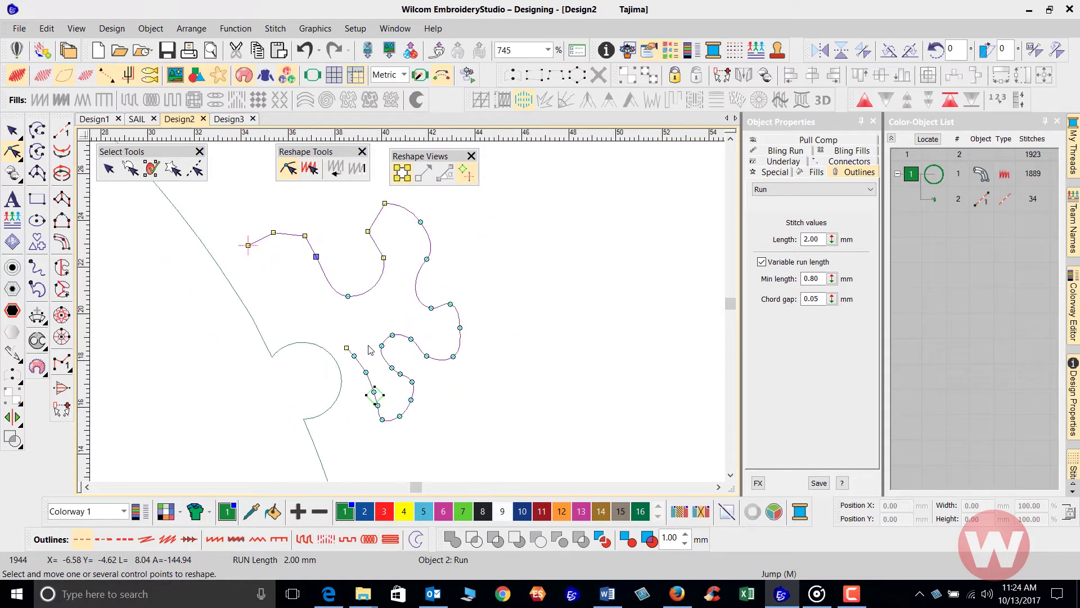
{"action": "scroll", "coordinate": [368, 388], "scroll_direction": "up", "scroll_amount": 2}
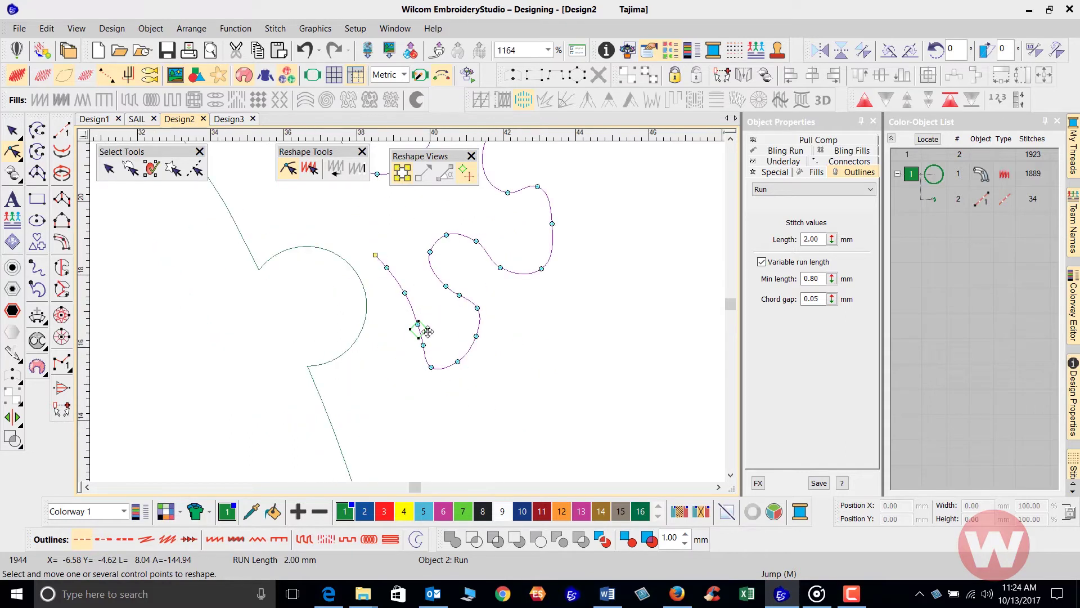
{"action": "scroll", "coordinate": [379, 259], "scroll_direction": "down", "scroll_amount": 1}
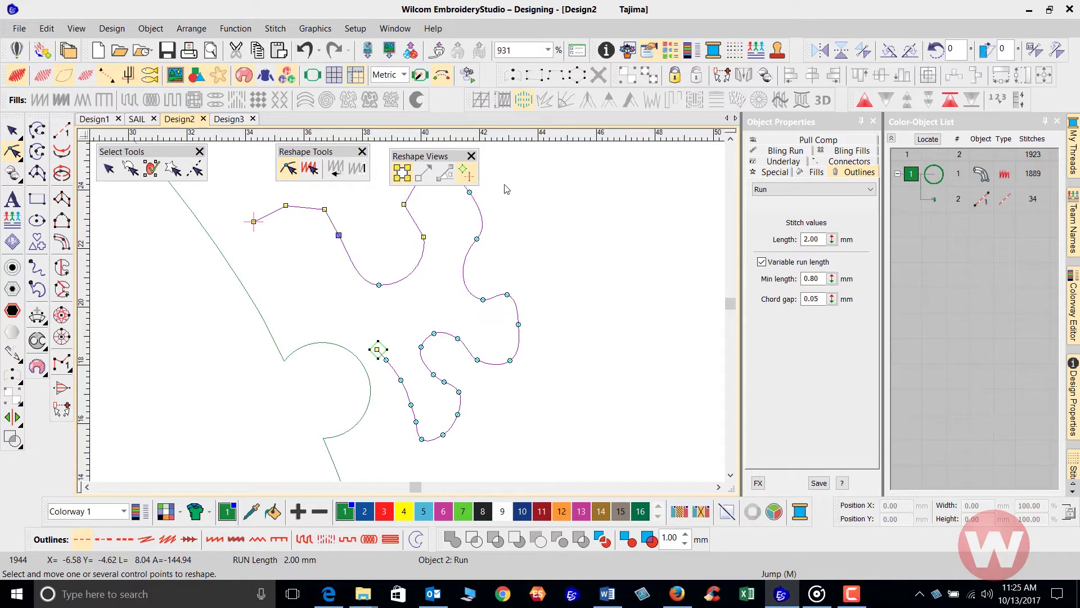
Toggle Show Entry/Exit Points and Show Reshape Nodes off and back on for the run line.
{"action": "left_click", "coordinate": [467, 177]}
{"action": "left_click", "coordinate": [402, 172]}
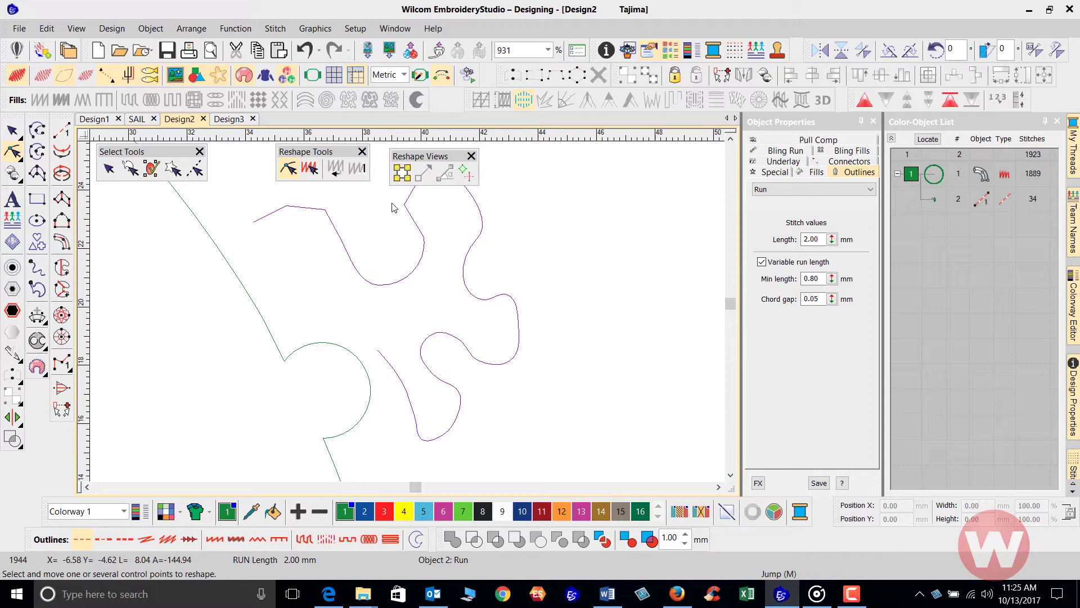
{"action": "left_click", "coordinate": [401, 172]}
{"action": "left_click", "coordinate": [466, 173]}
Deselect the run line and digitize a small Complex Fill boundary at the upper right.
{"action": "left_click", "coordinate": [12, 130]}
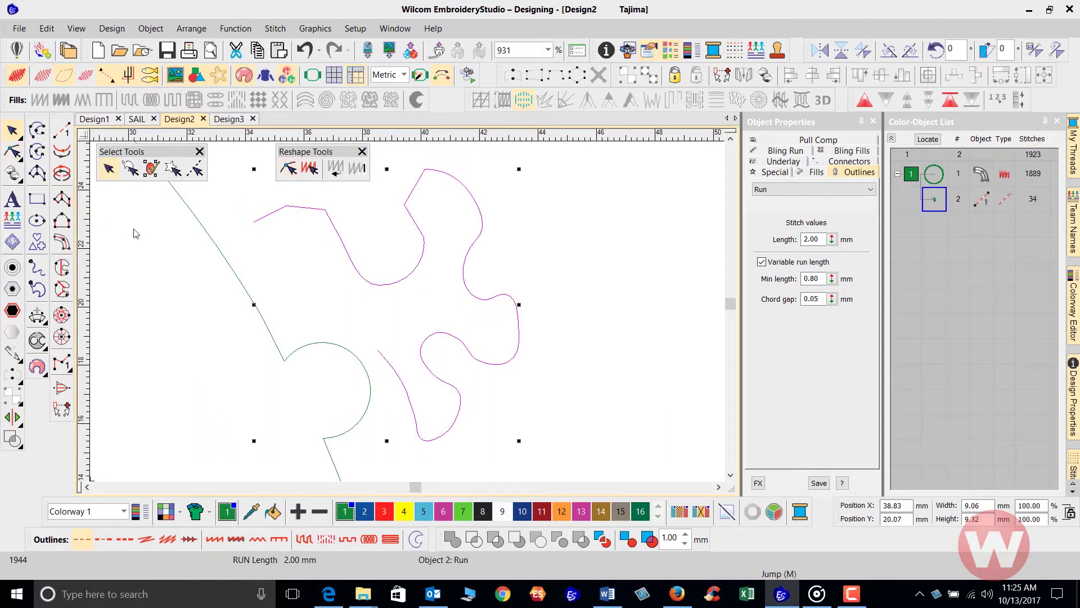
{"action": "left_click", "coordinate": [154, 294]}
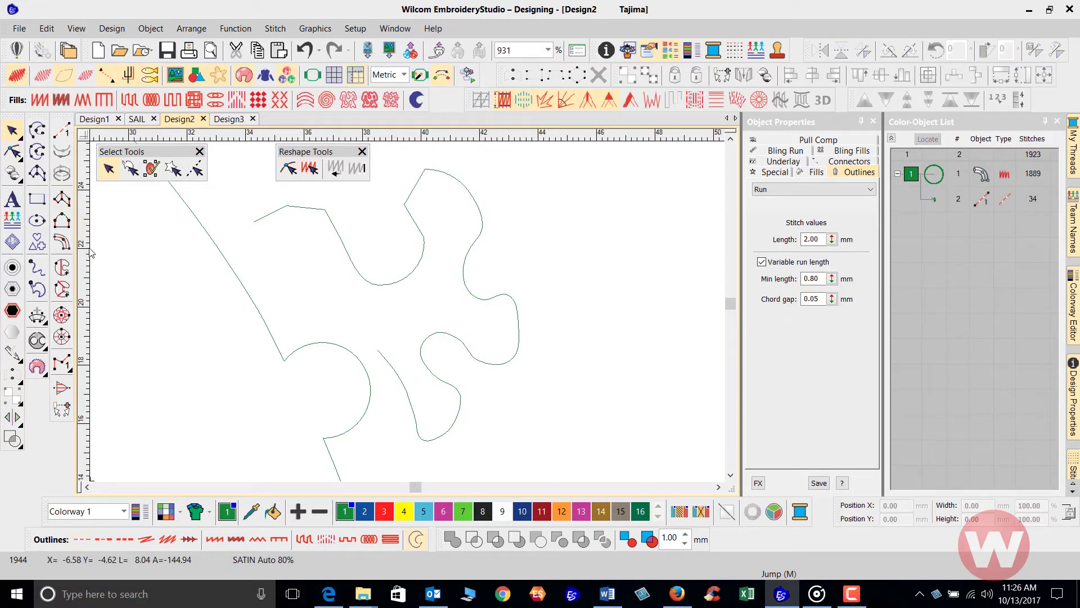
{"action": "left_click", "coordinate": [62, 266]}
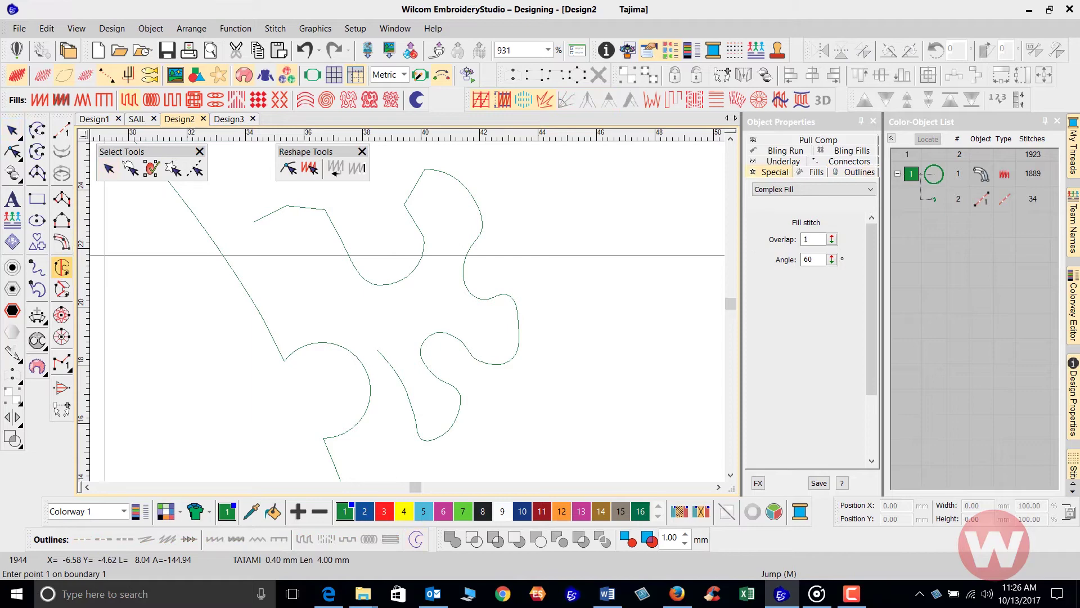
{"action": "left_click", "coordinate": [560, 193]}
{"action": "left_click", "coordinate": [616, 185]}
{"action": "left_click", "coordinate": [623, 262]}
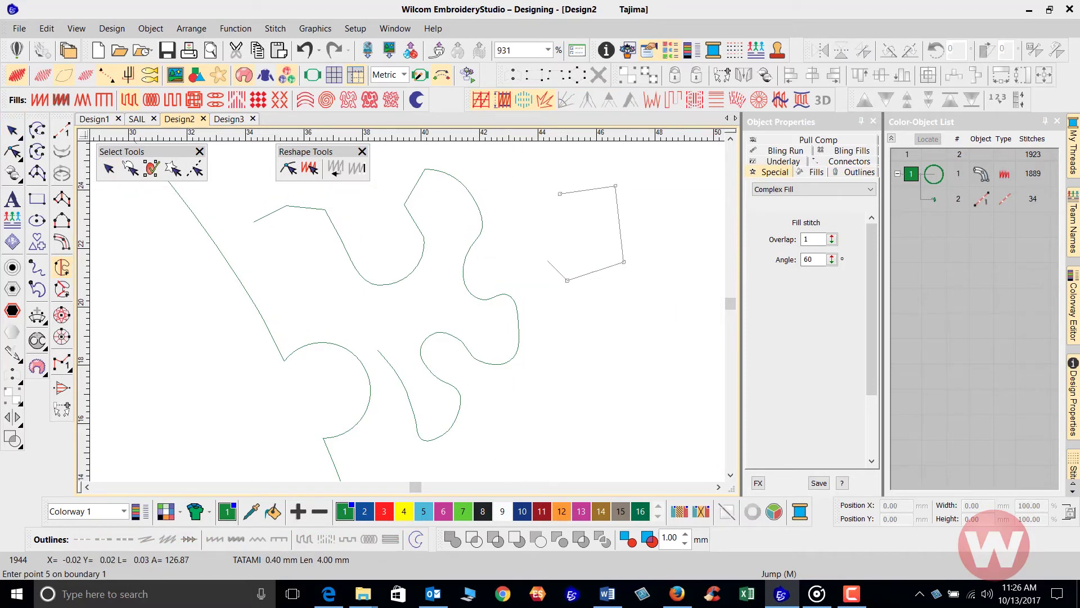
{"action": "left_click", "coordinate": [568, 281]}
{"action": "left_click", "coordinate": [548, 260]}
{"action": "left_click", "coordinate": [551, 206]}
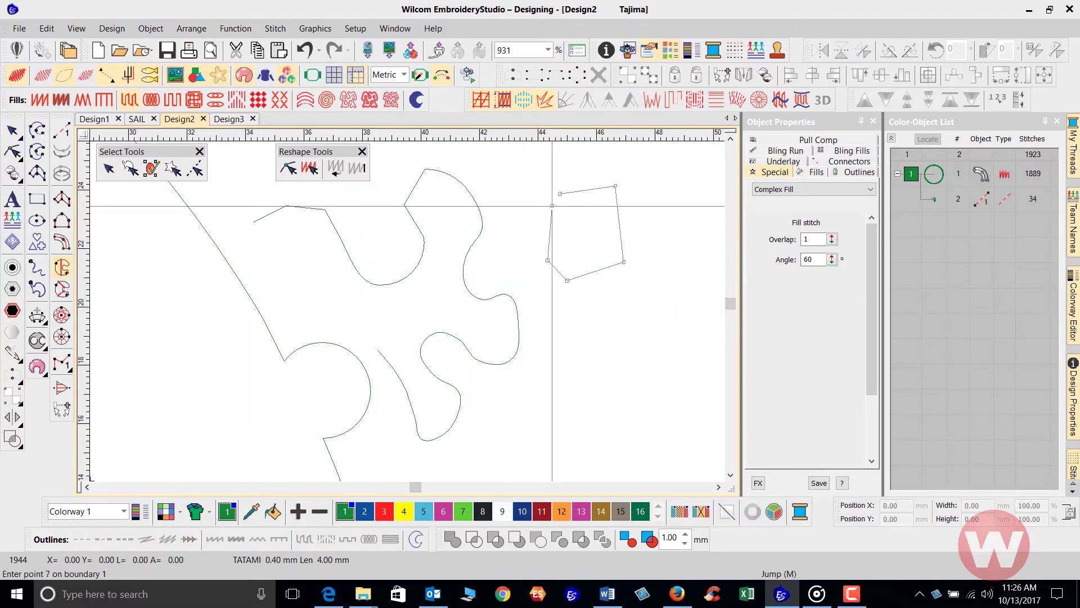
{"action": "key", "text": "Return"}
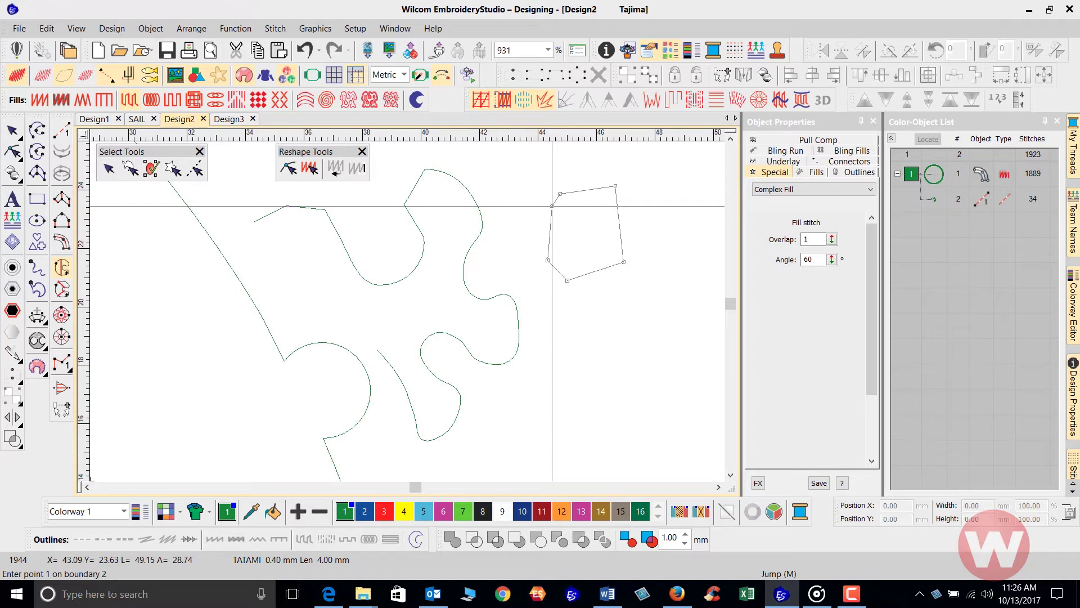
Accept the stitch angle to create the 38-stitch patch and switch on TrueView.
{"action": "key", "text": "Return"}
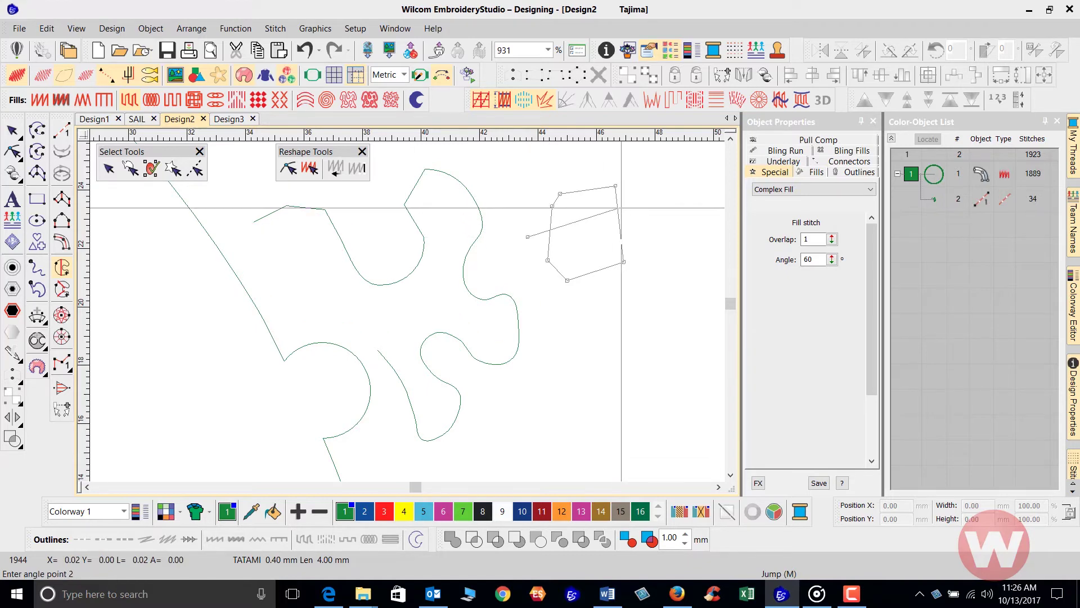
{"action": "key", "text": "Return"}
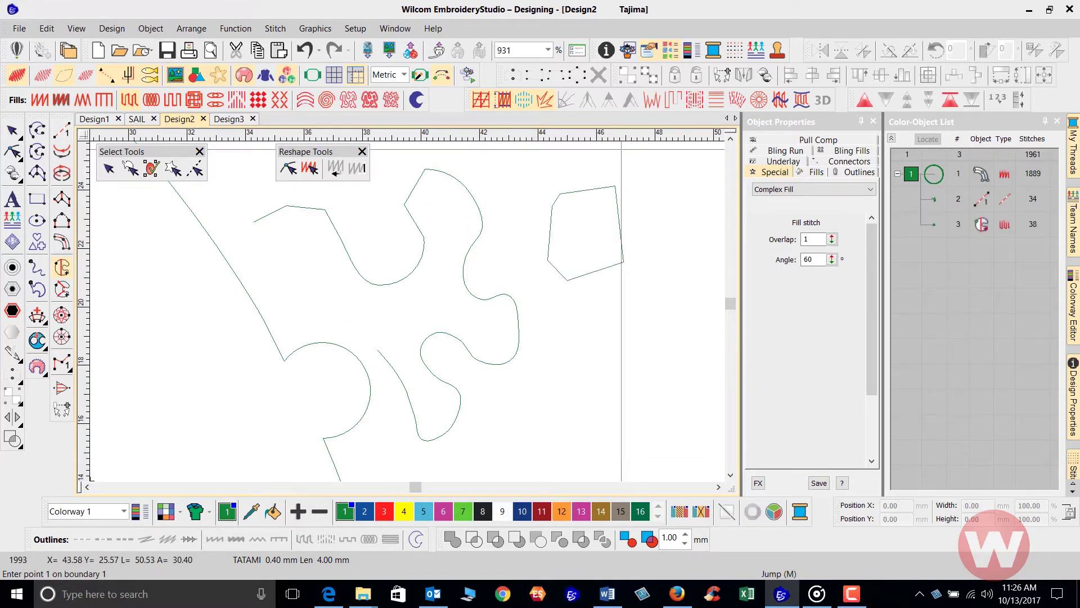
{"action": "key", "text": "t"}
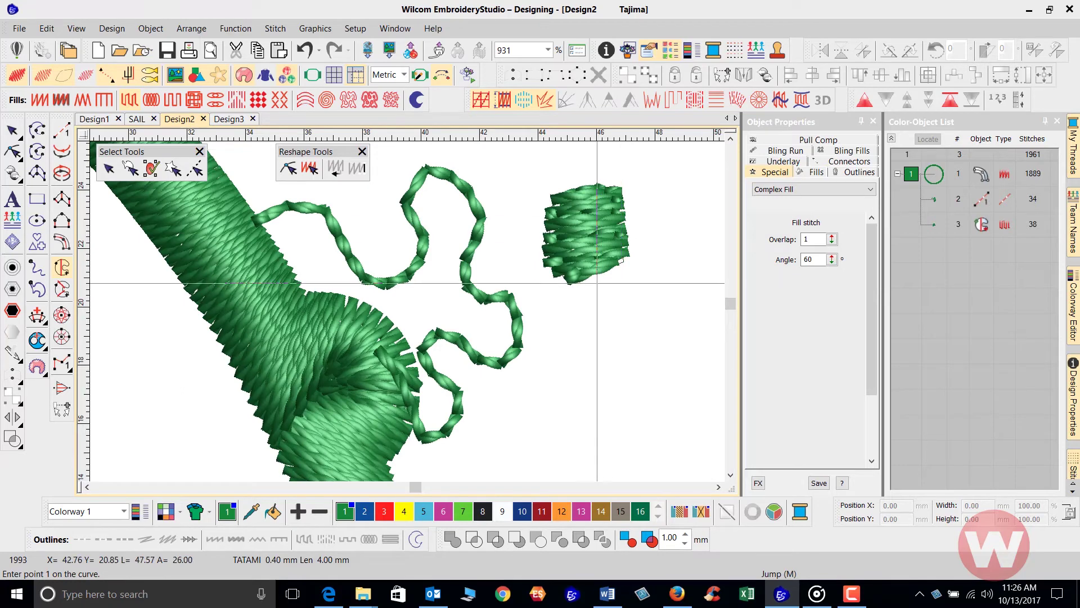
Rotate the Complex Fill's stitch angle to 155°, toggling the stitch angle display off and on.
{"action": "left_click", "coordinate": [19, 131]}
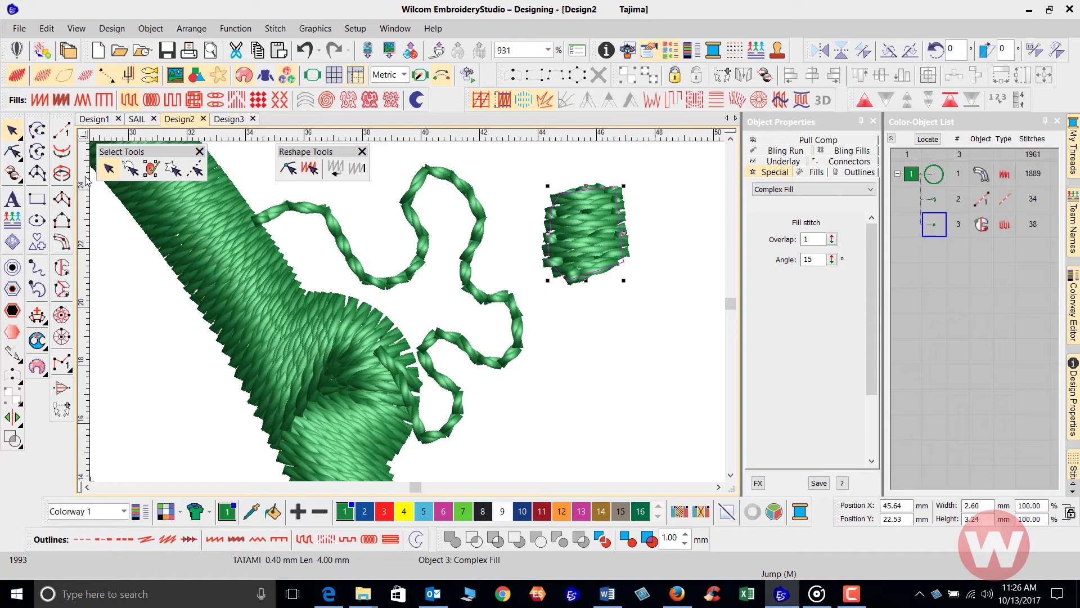
{"action": "left_click", "coordinate": [12, 152]}
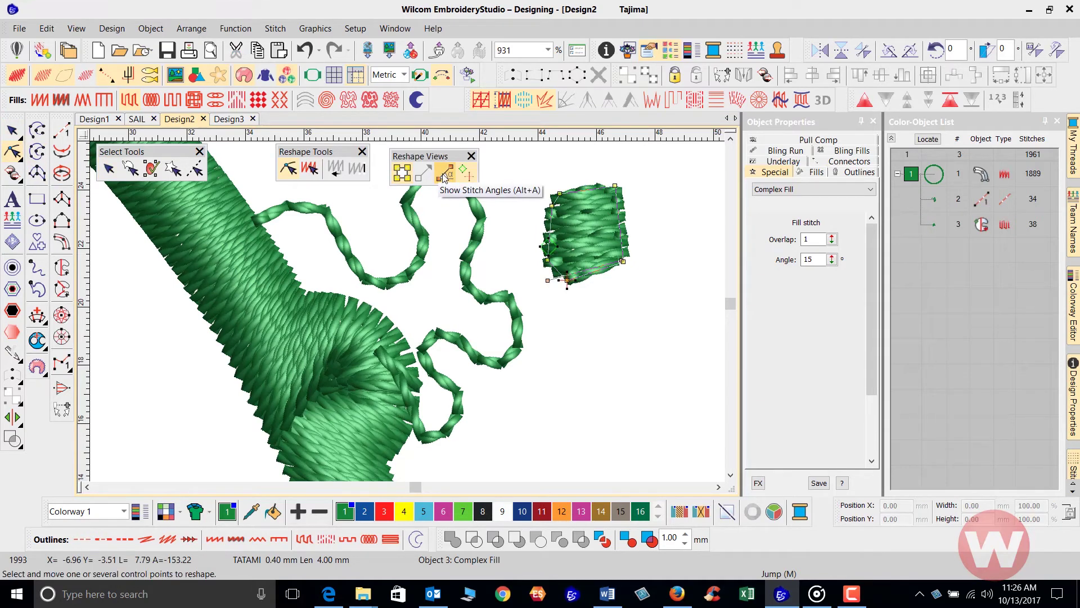
{"action": "key", "text": "s"}
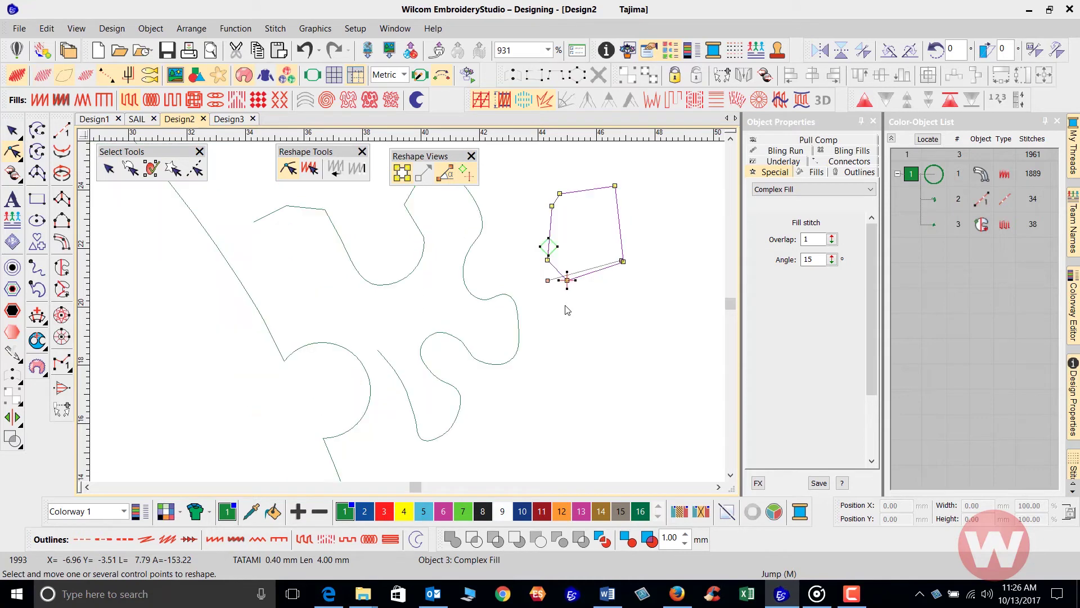
{"action": "left_click_drag", "start_coordinate": [550, 279], "coordinate": [521, 213]}
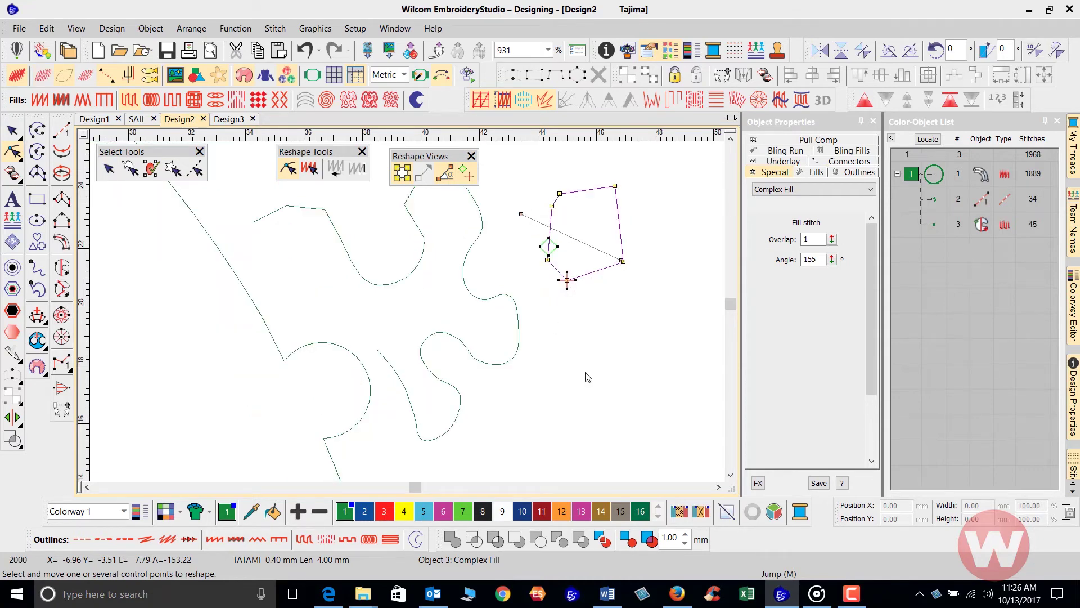
{"action": "left_click", "coordinate": [445, 178]}
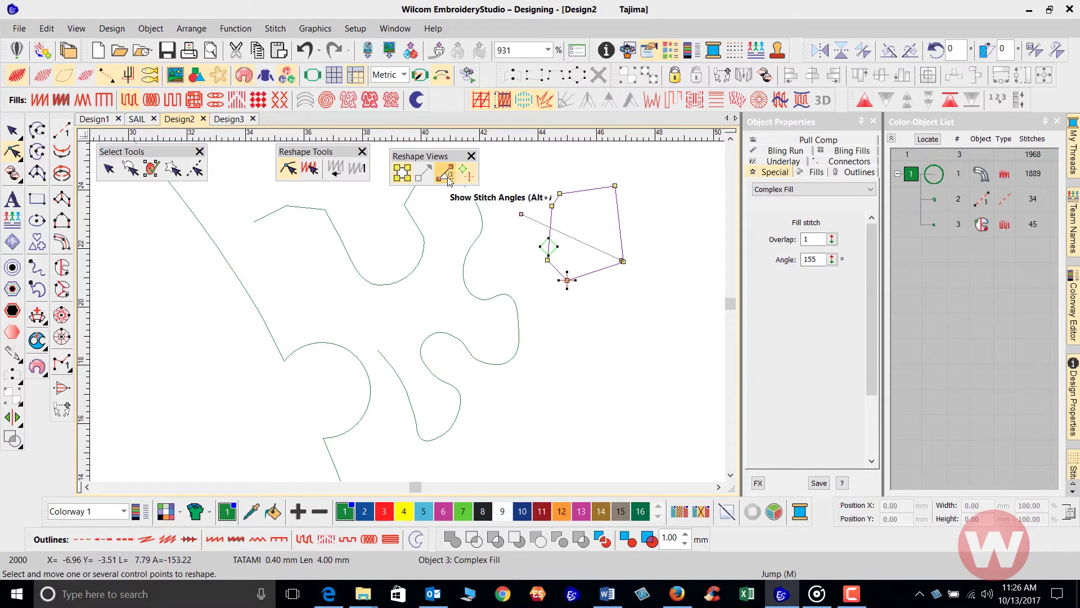
{"action": "left_click", "coordinate": [445, 177]}
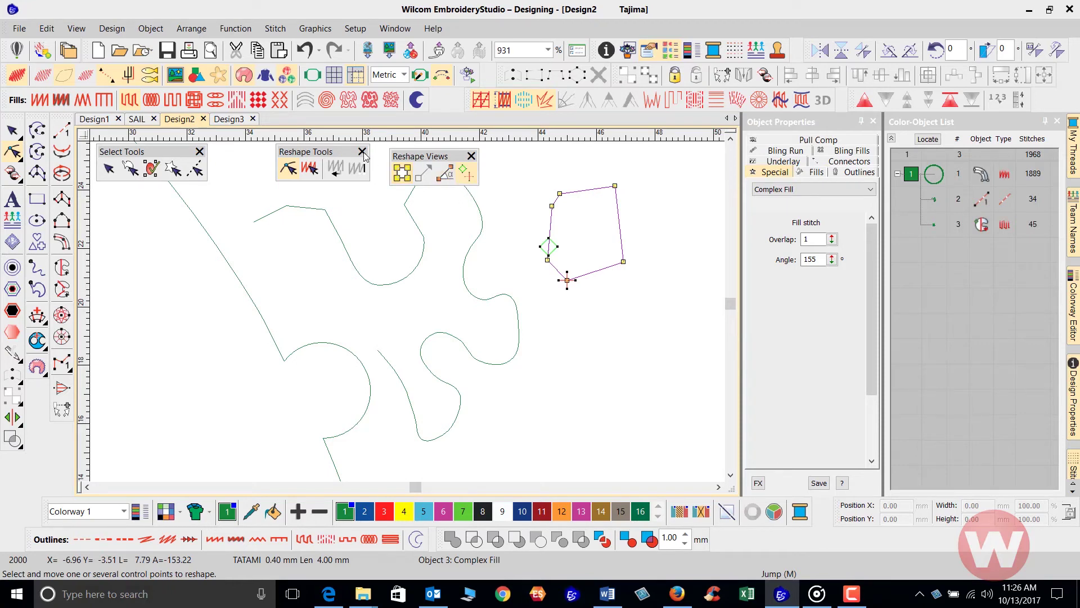
{"action": "left_click", "coordinate": [444, 180]}
With Stitch Edit, move one stitch's endpoint up and right in the large fill.
{"action": "key", "text": "t"}
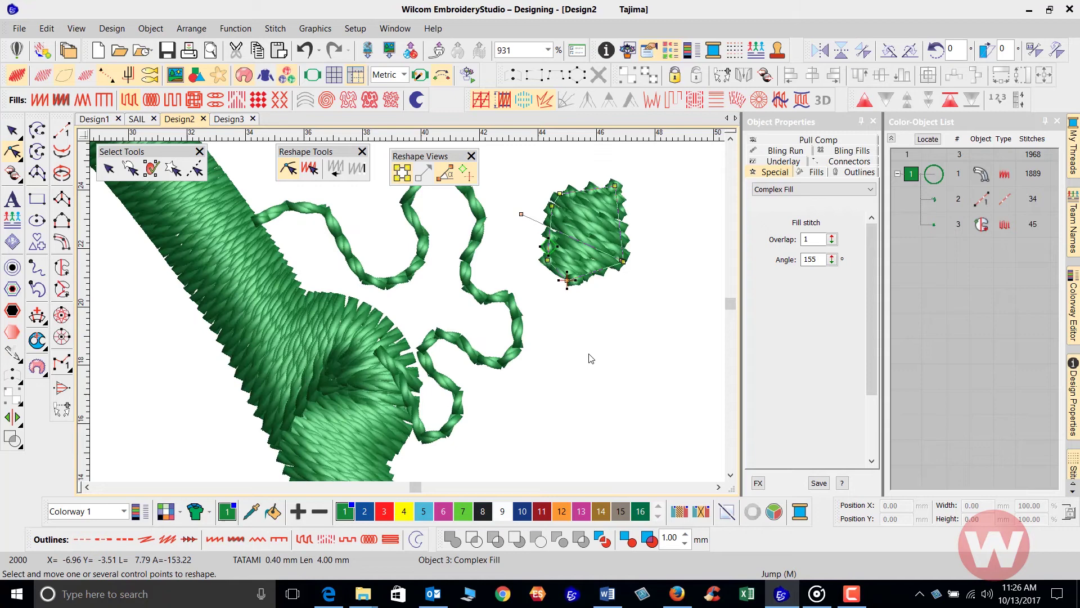
{"action": "key", "text": "t"}
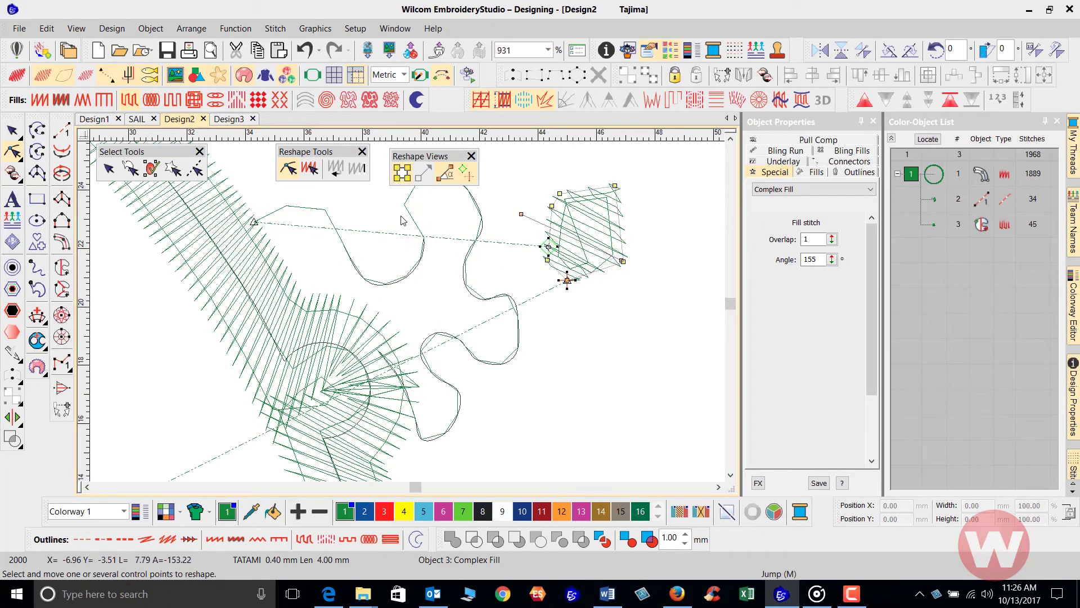
{"action": "left_click", "coordinate": [312, 172]}
{"action": "left_click", "coordinate": [287, 273]}
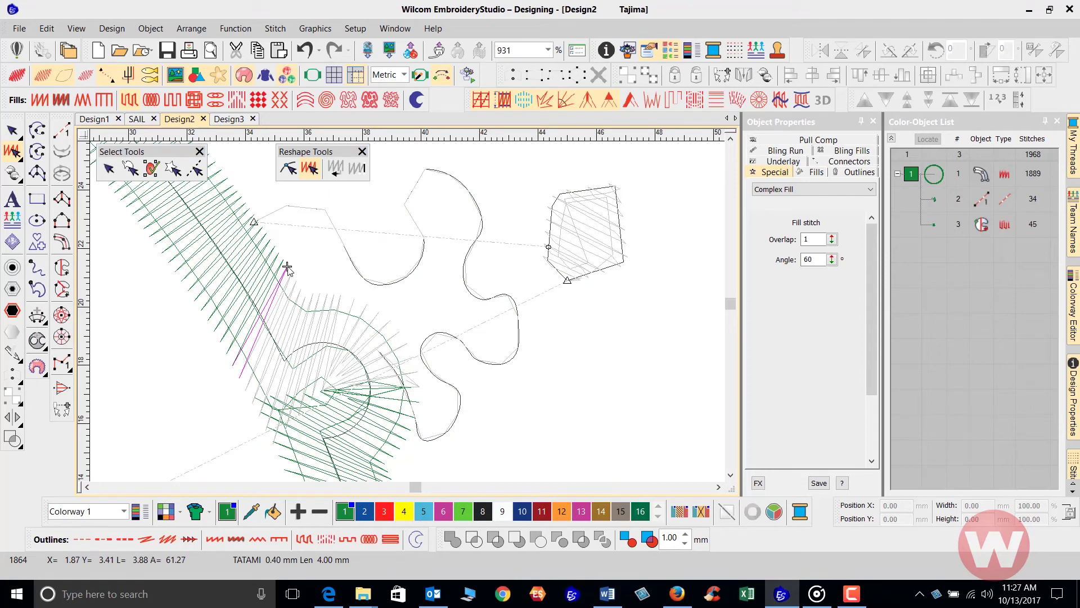
{"action": "left_click_drag", "start_coordinate": [286, 267], "coordinate": [292, 258]}
{"action": "left_click", "coordinate": [285, 288]}
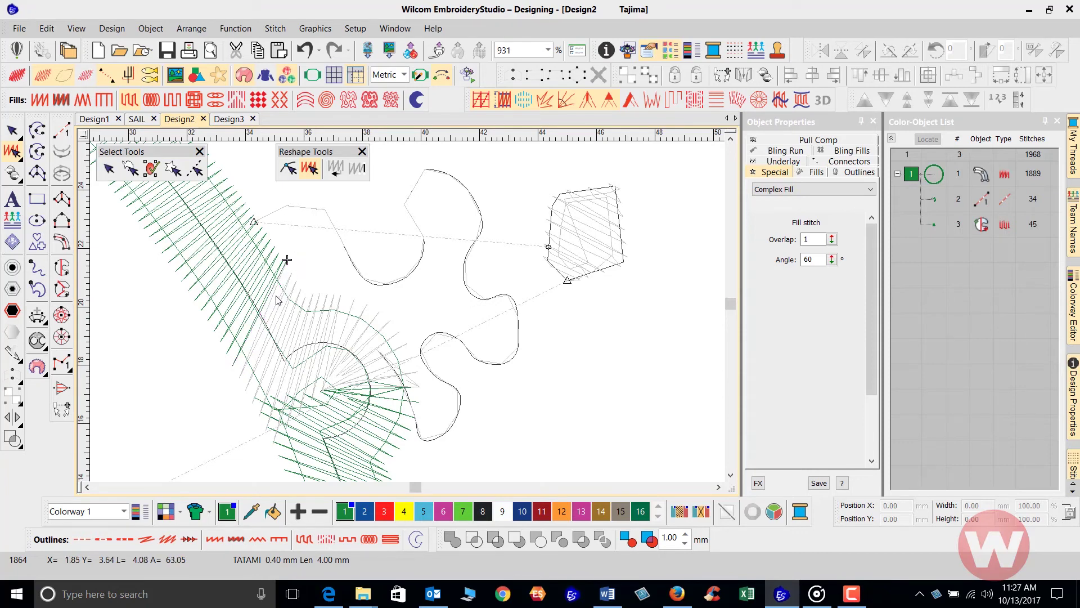
{"action": "left_click", "coordinate": [287, 260]}
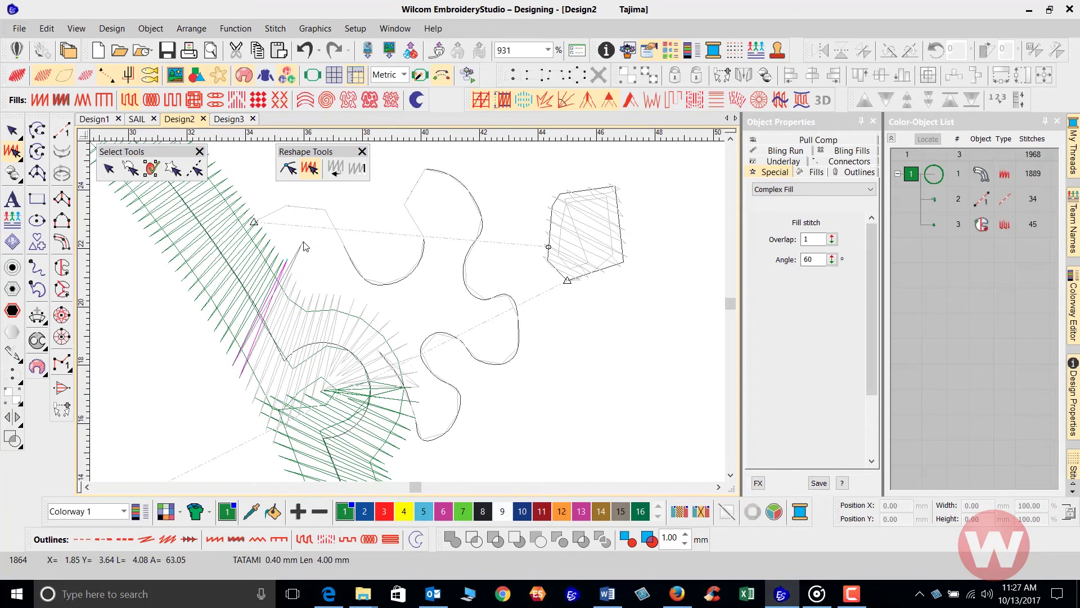
{"action": "left_click", "coordinate": [288, 259]}
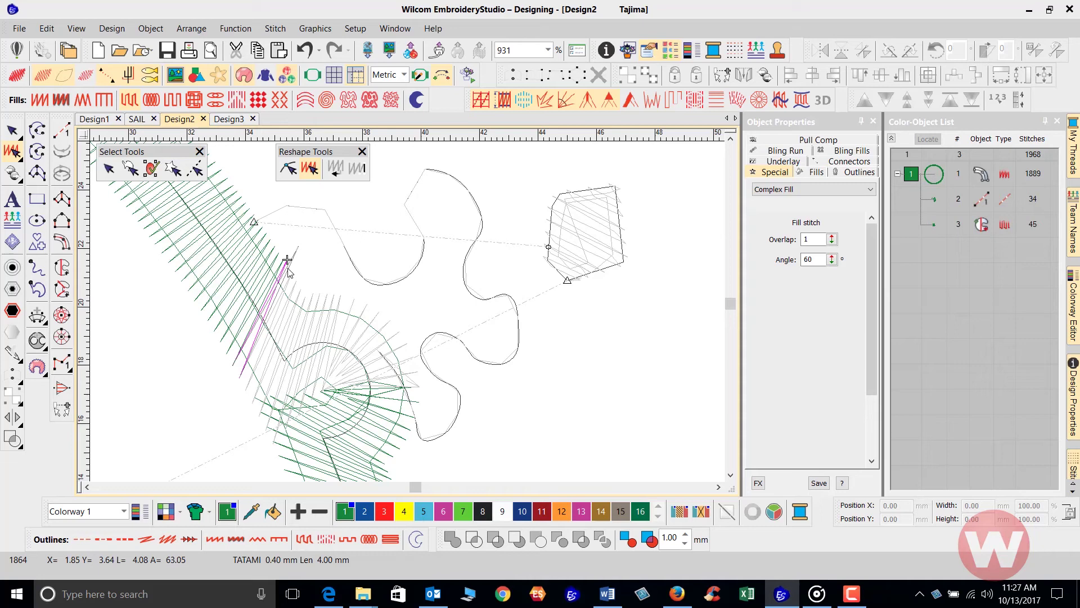
Zoom in, step back to stitch 1860, select it and open the Function menu.
{"action": "scroll", "coordinate": [239, 307], "scroll_direction": "up", "scroll_amount": 1}
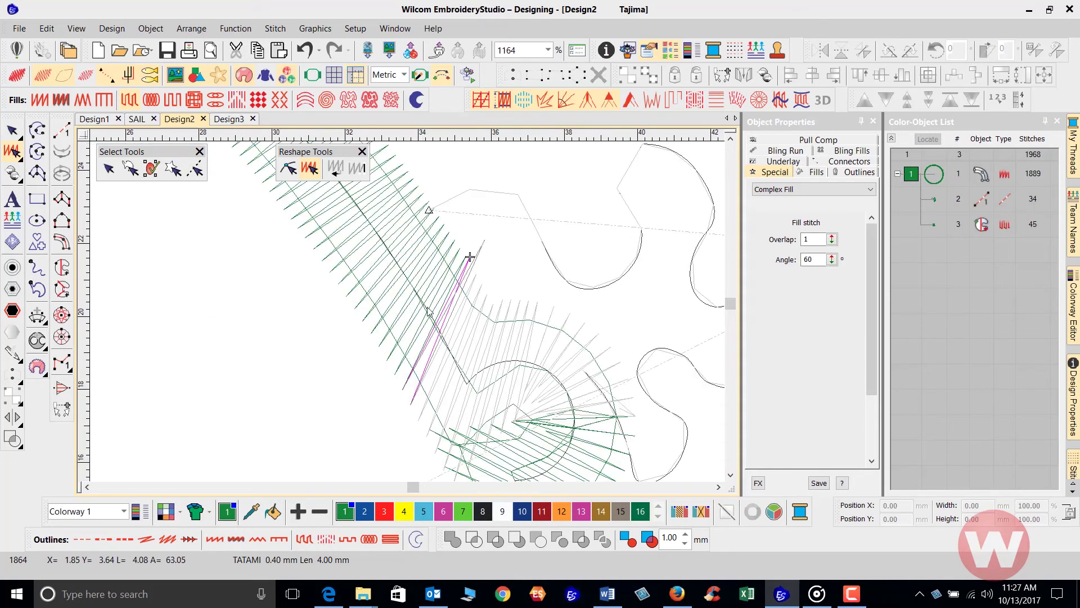
{"action": "scroll", "coordinate": [428, 311], "scroll_direction": "up", "scroll_amount": 1}
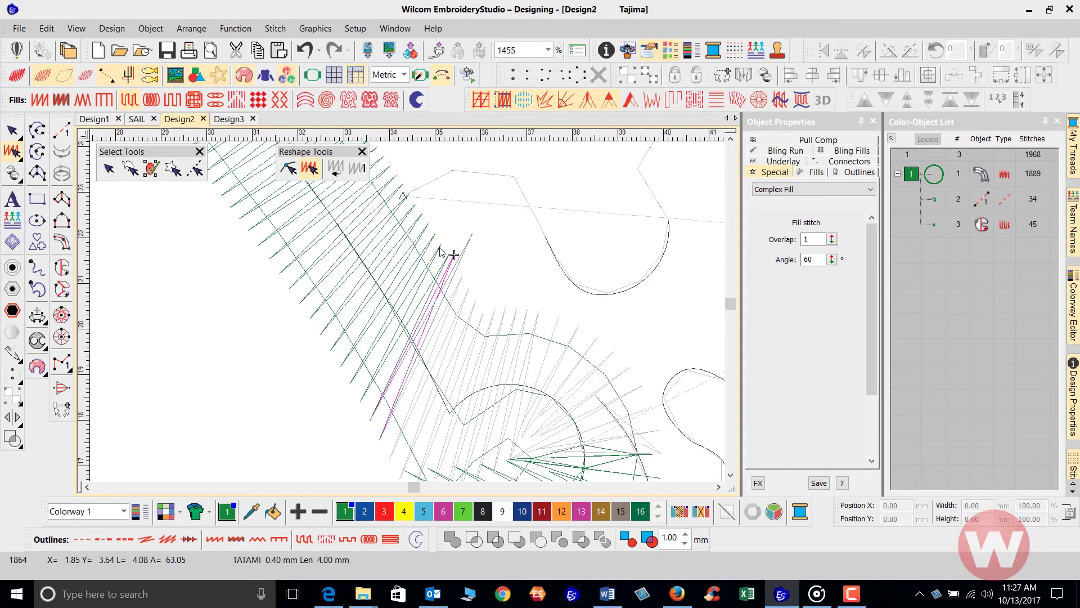
{"action": "key", "text": "Left"}
{"action": "key", "text": "Left"}
{"action": "key", "text": "Left"}
{"action": "key", "text": "Left"}
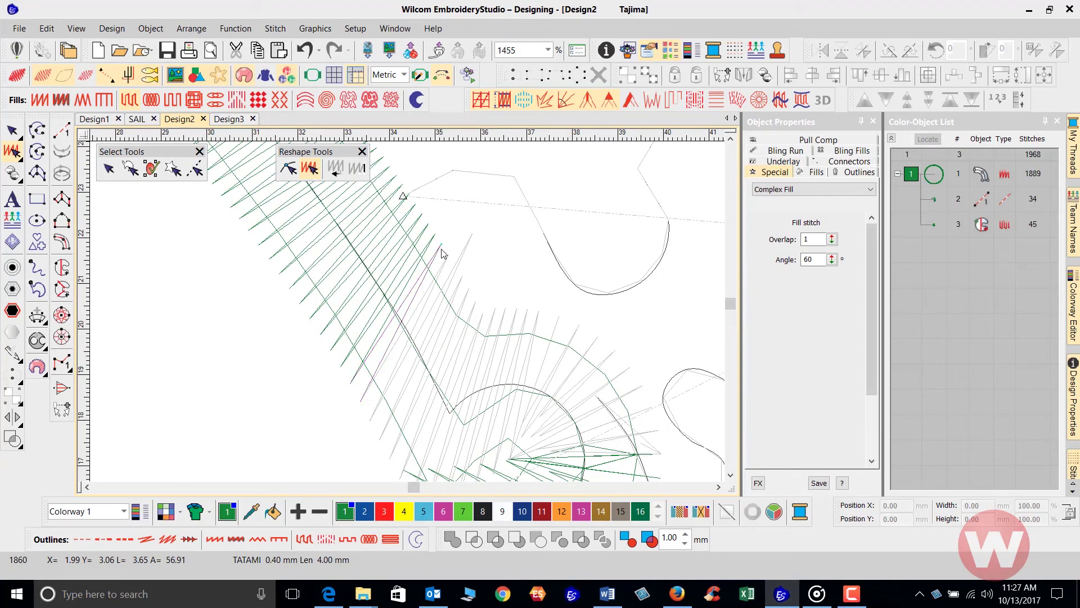
{"action": "left_click", "coordinate": [404, 314]}
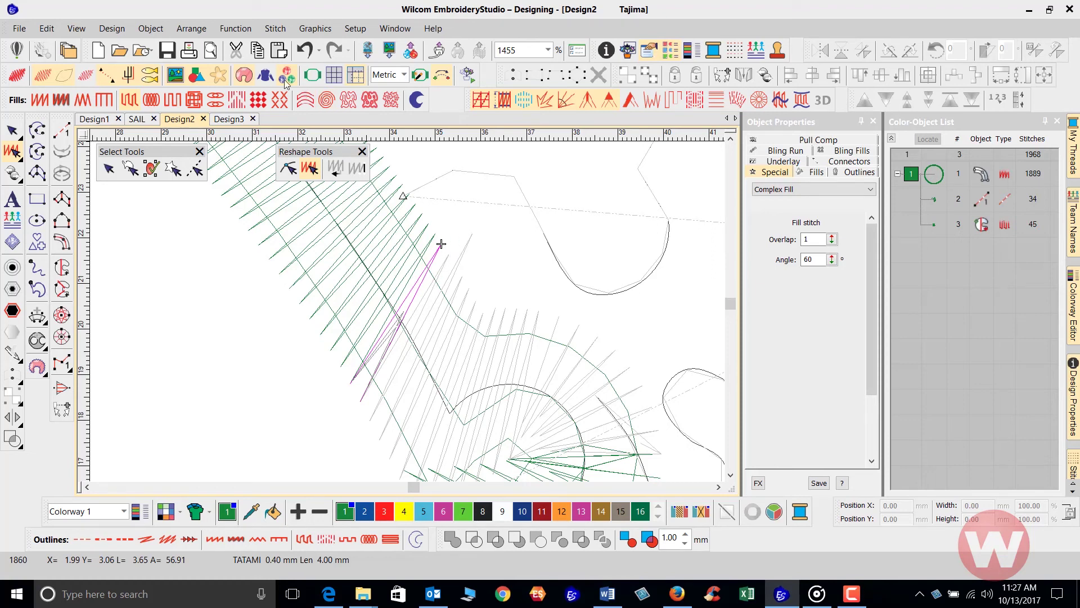
{"action": "left_click", "coordinate": [237, 31]}
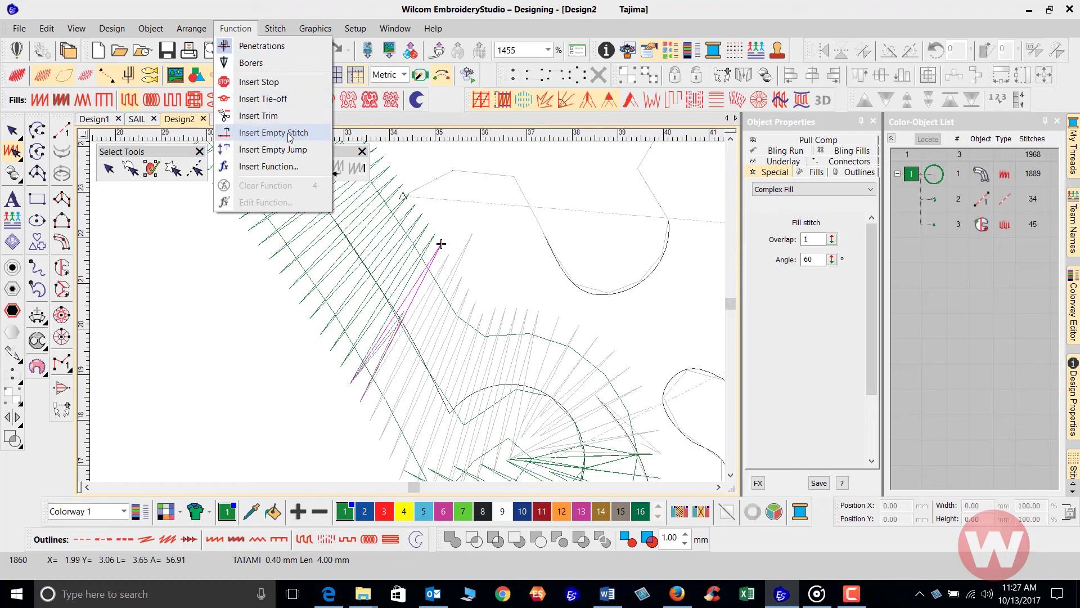
{"action": "left_click", "coordinate": [304, 169]}
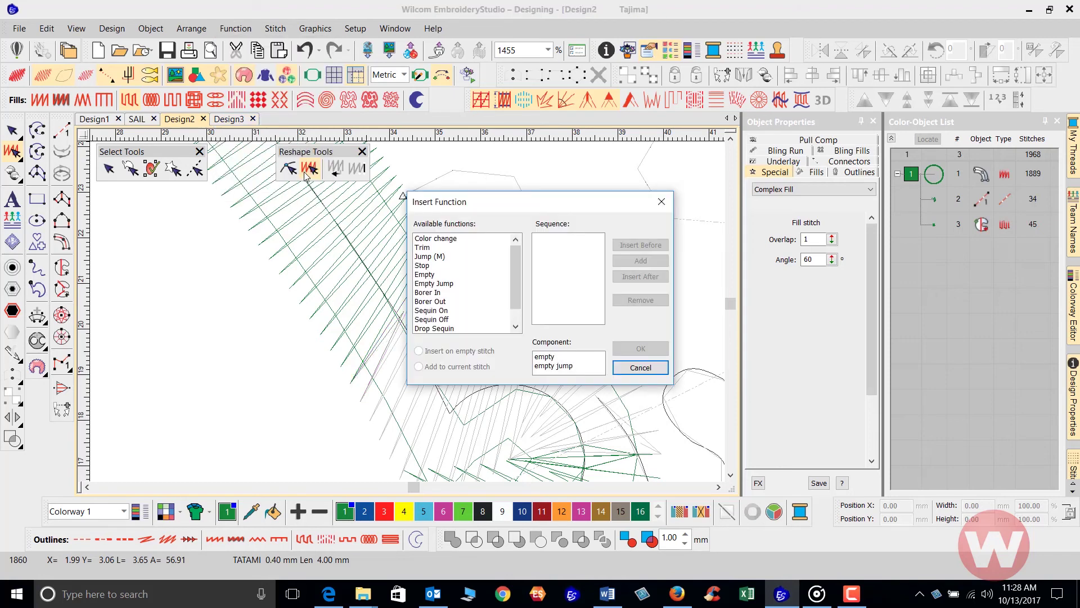
{"action": "left_click_drag", "start_coordinate": [520, 204], "coordinate": [595, 167]}
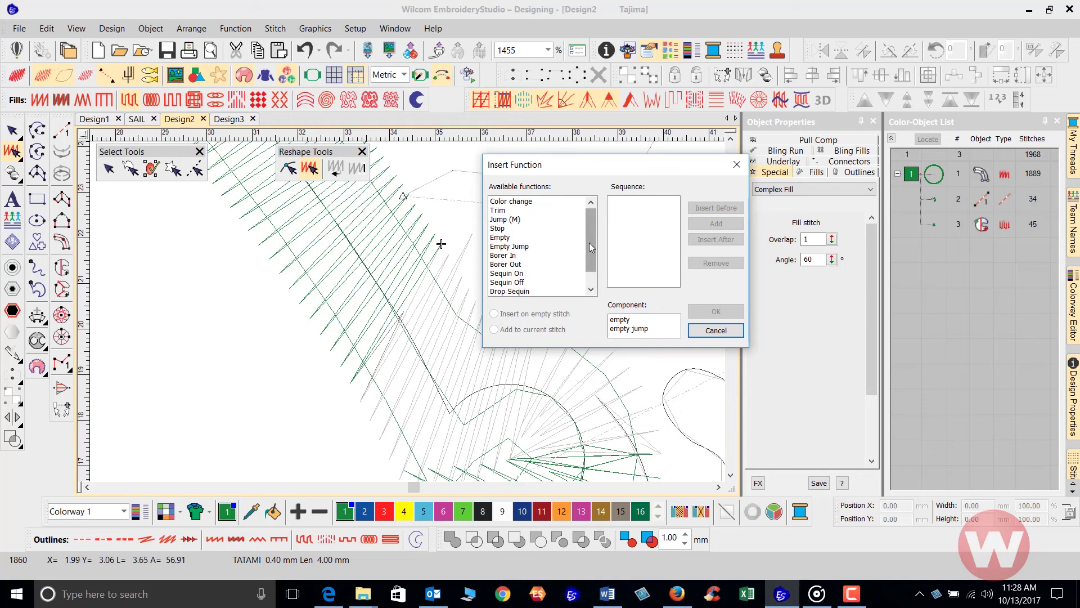
{"action": "scroll", "coordinate": [589, 242], "scroll_direction": "down", "scroll_amount": 1}
{"action": "scroll", "coordinate": [589, 241], "scroll_direction": "up", "scroll_amount": 1}
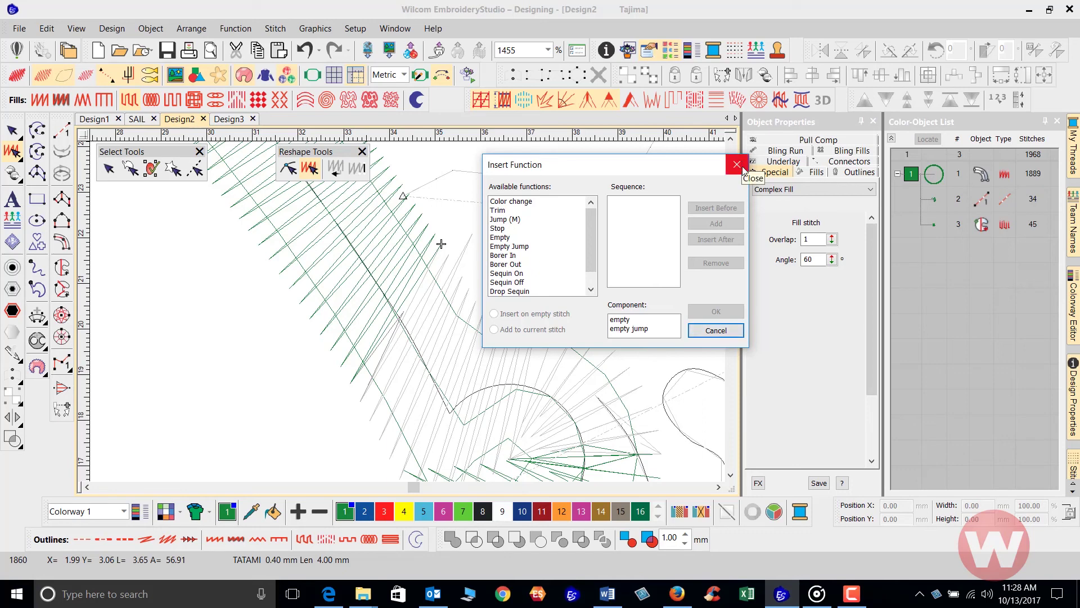
{"action": "left_click", "coordinate": [716, 332]}
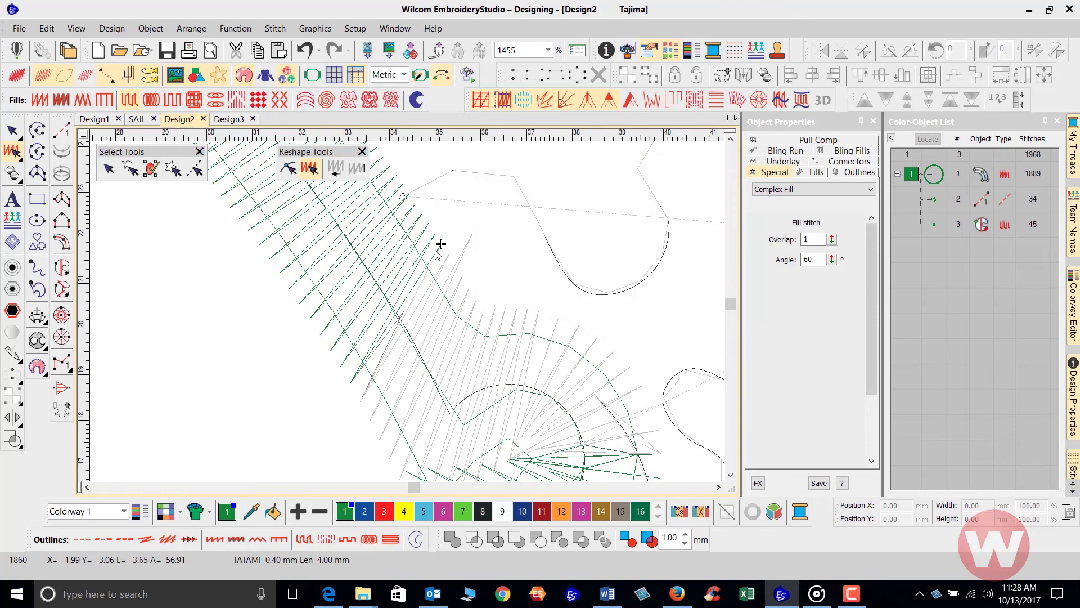